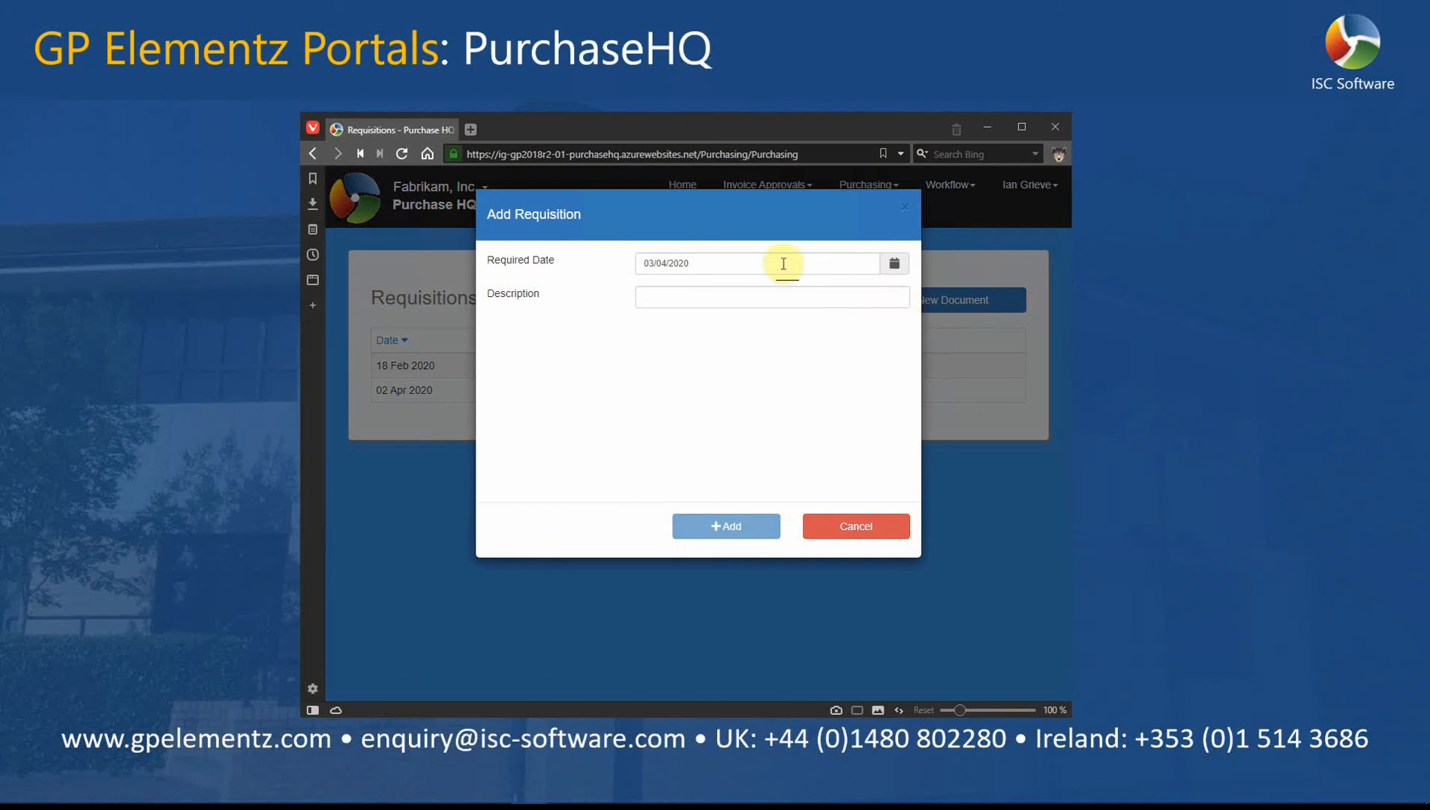
- Add a requisition with a required date of 21 April 2020 and the description "New server"
{"action": "left_click", "coordinate": [715, 261]}
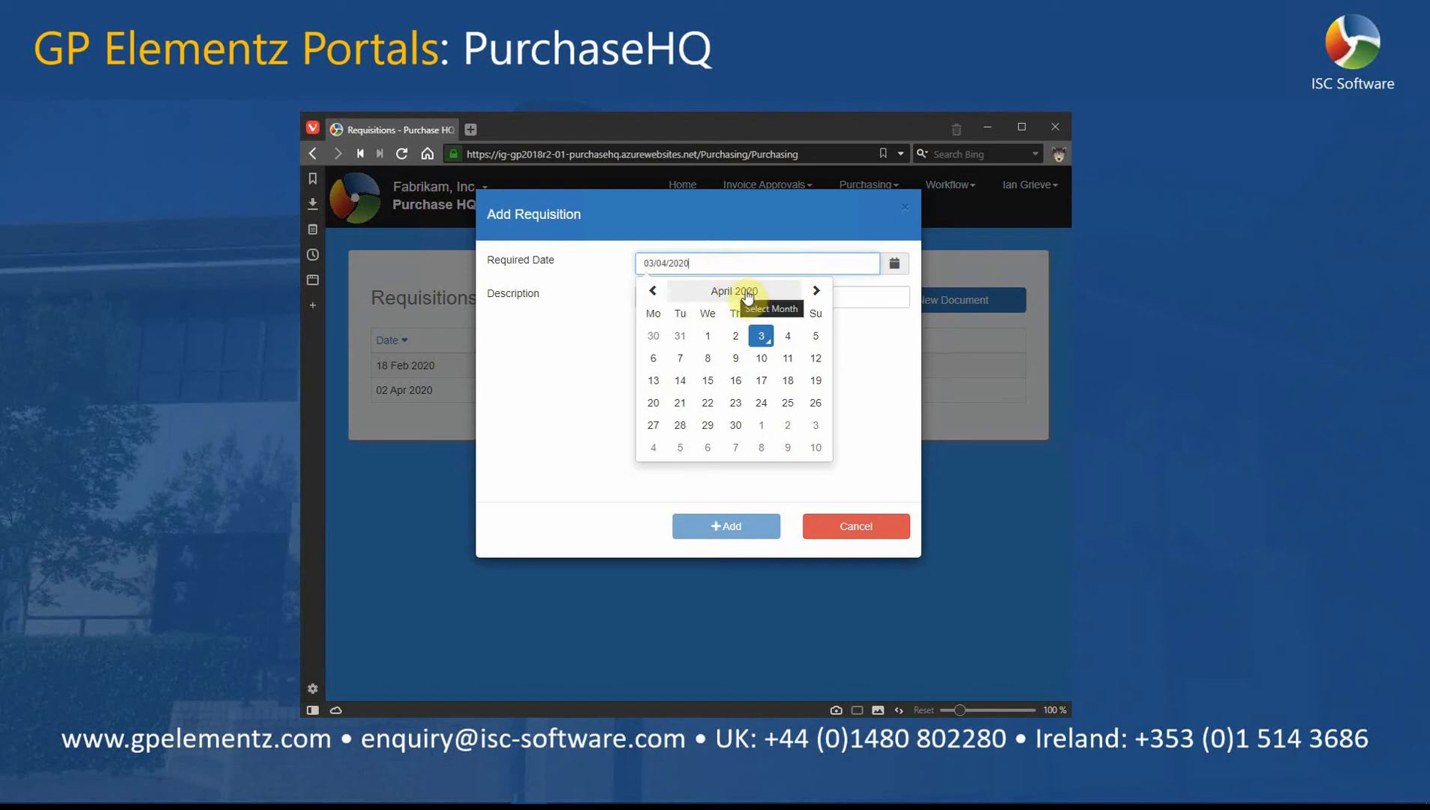
{"action": "left_click", "coordinate": [679, 403]}
{"action": "left_click", "coordinate": [656, 301]}
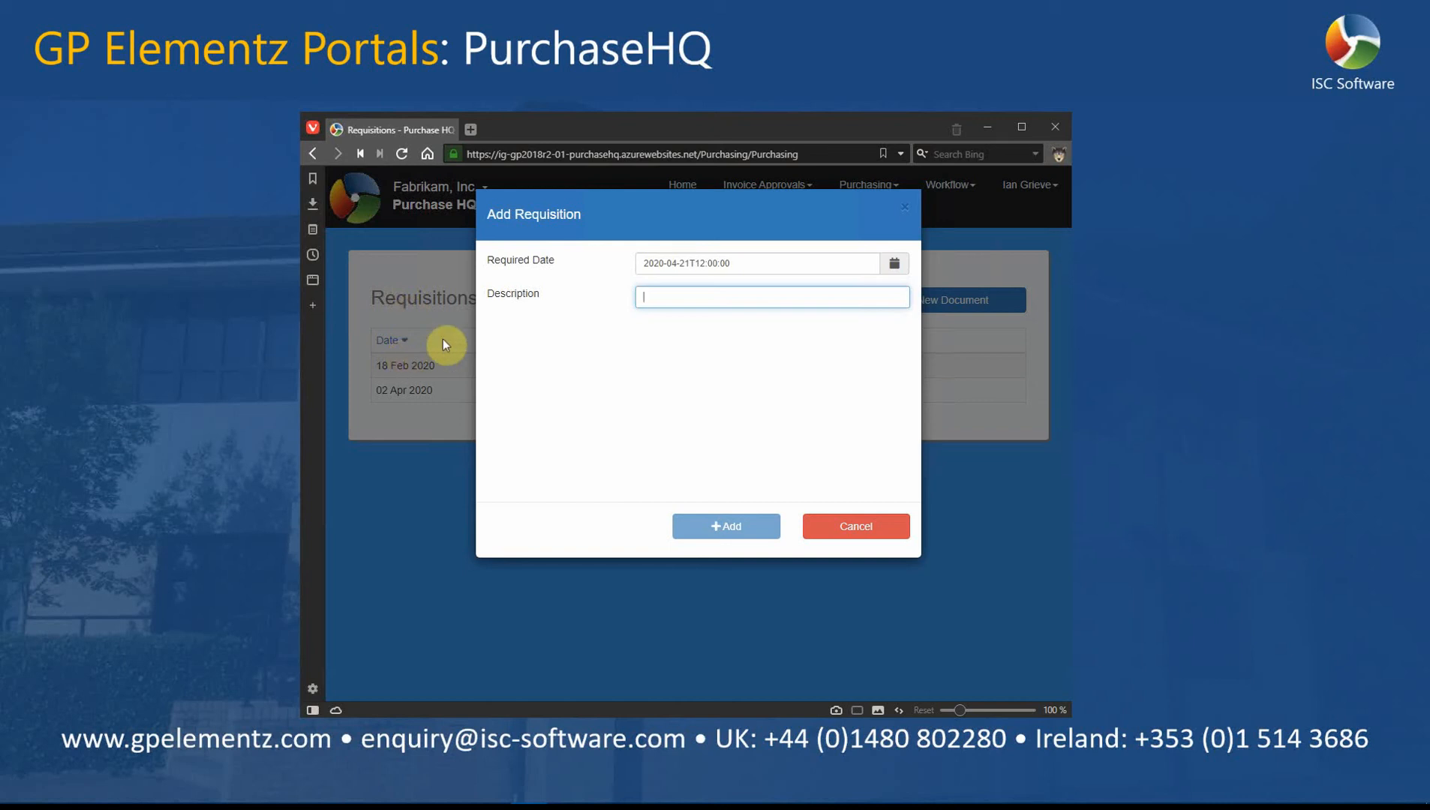
{"action": "type", "text": "New server"}
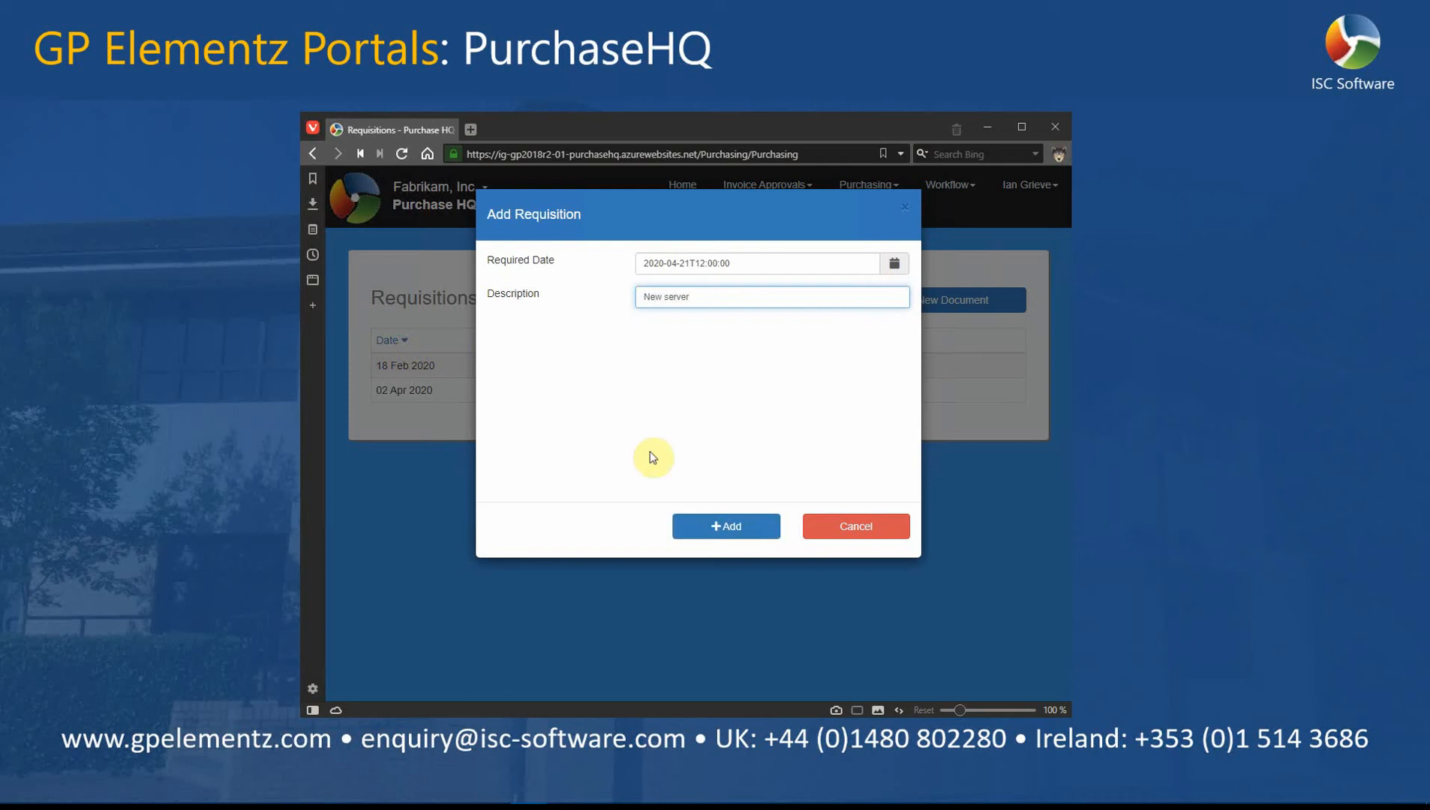
{"action": "left_click", "coordinate": [720, 536]}
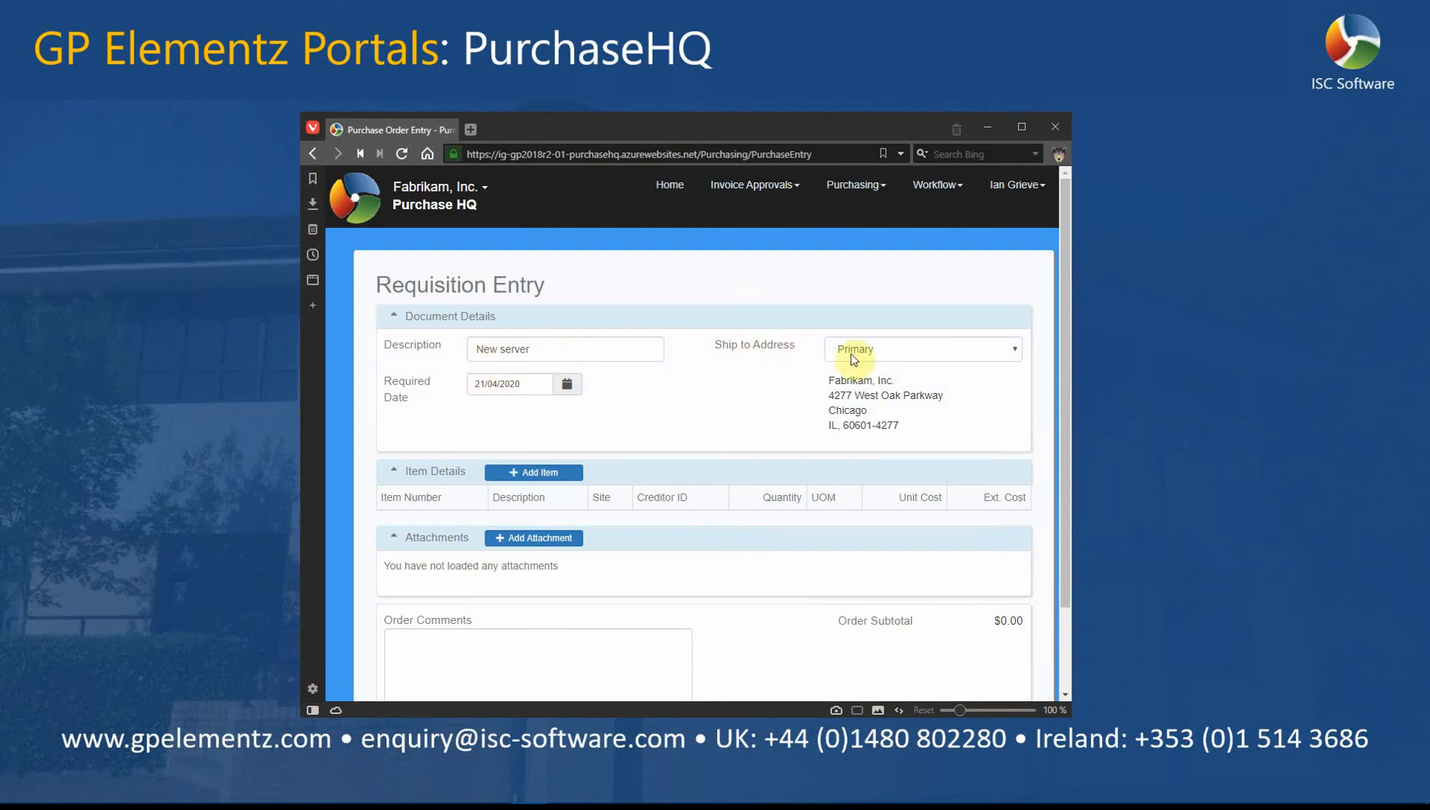
- Set the requisition's ship-to address to WAREHOUSE
{"action": "left_click", "coordinate": [876, 352]}
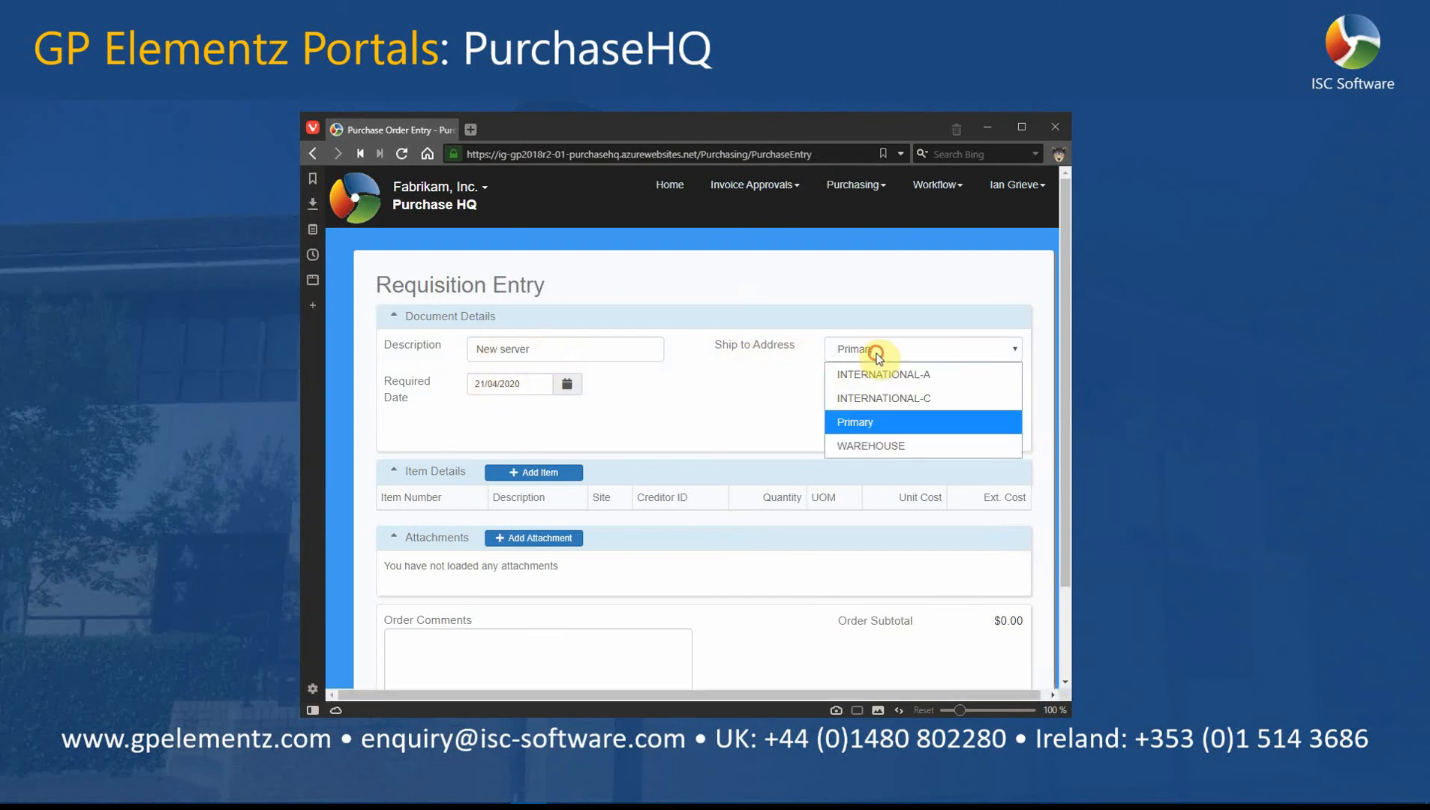
{"action": "left_click", "coordinate": [892, 444]}
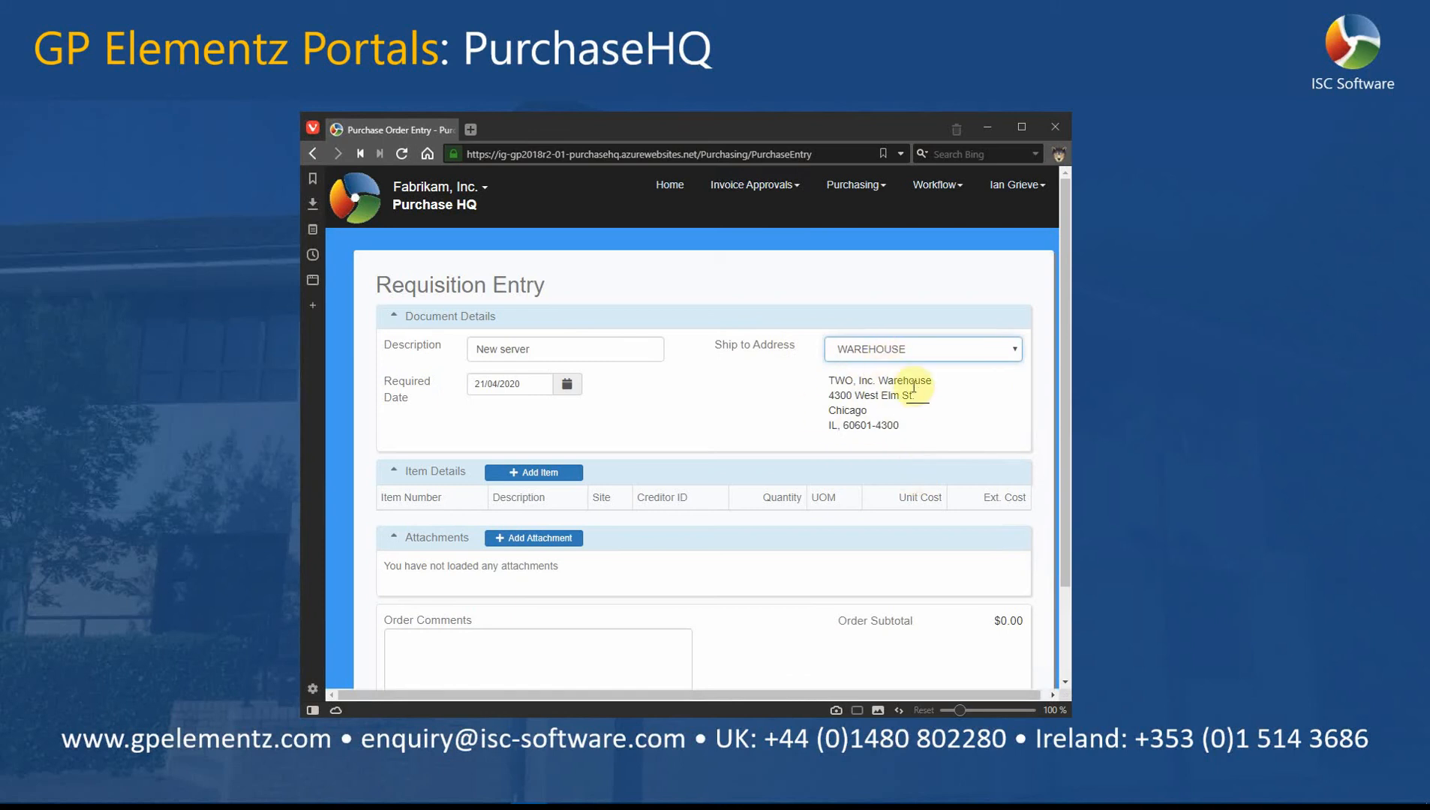
{"action": "left_click", "coordinate": [709, 478]}
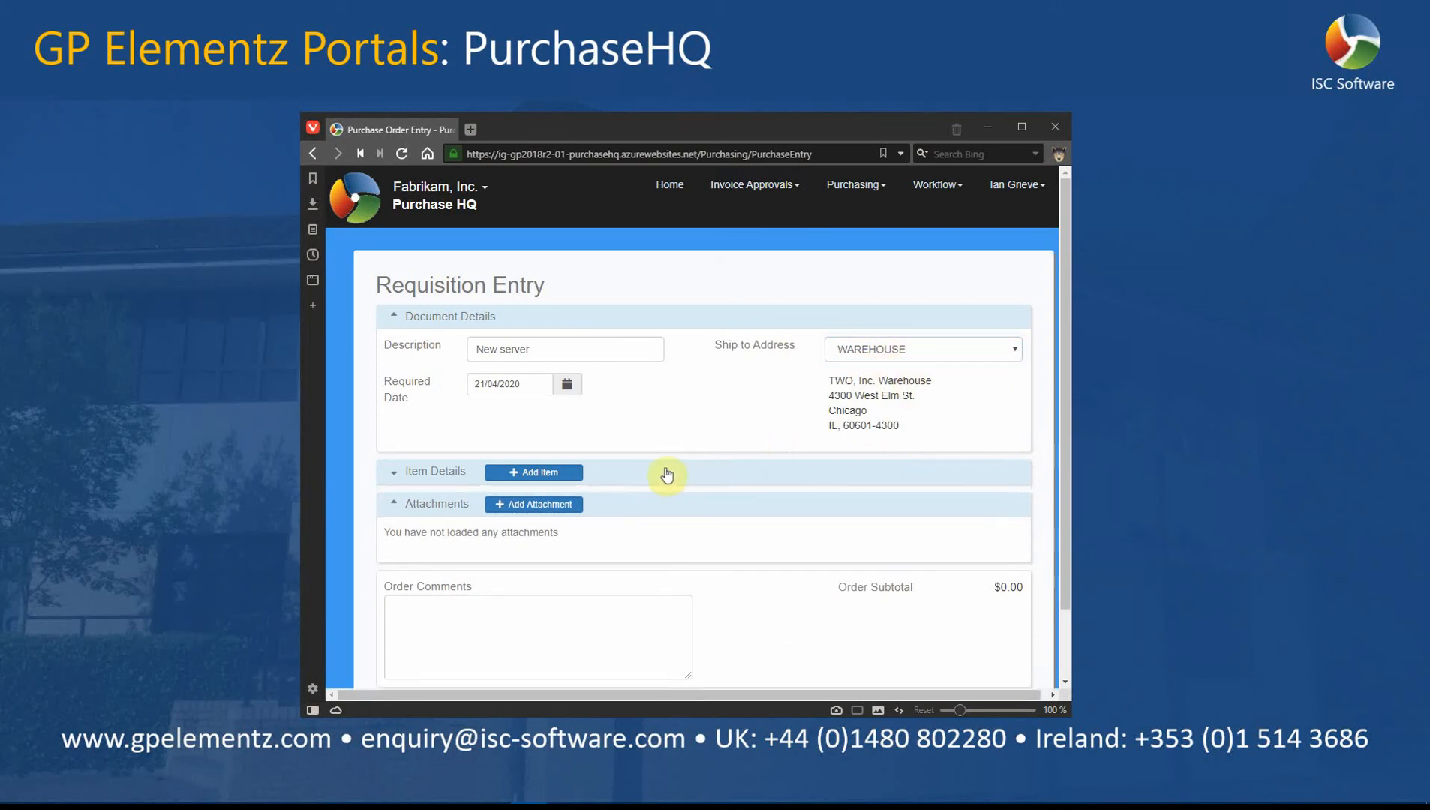
- Look up items matching "serv" for a new requisition line and choose 2-A3284A, Dual Core Server
{"action": "left_click", "coordinate": [547, 476]}
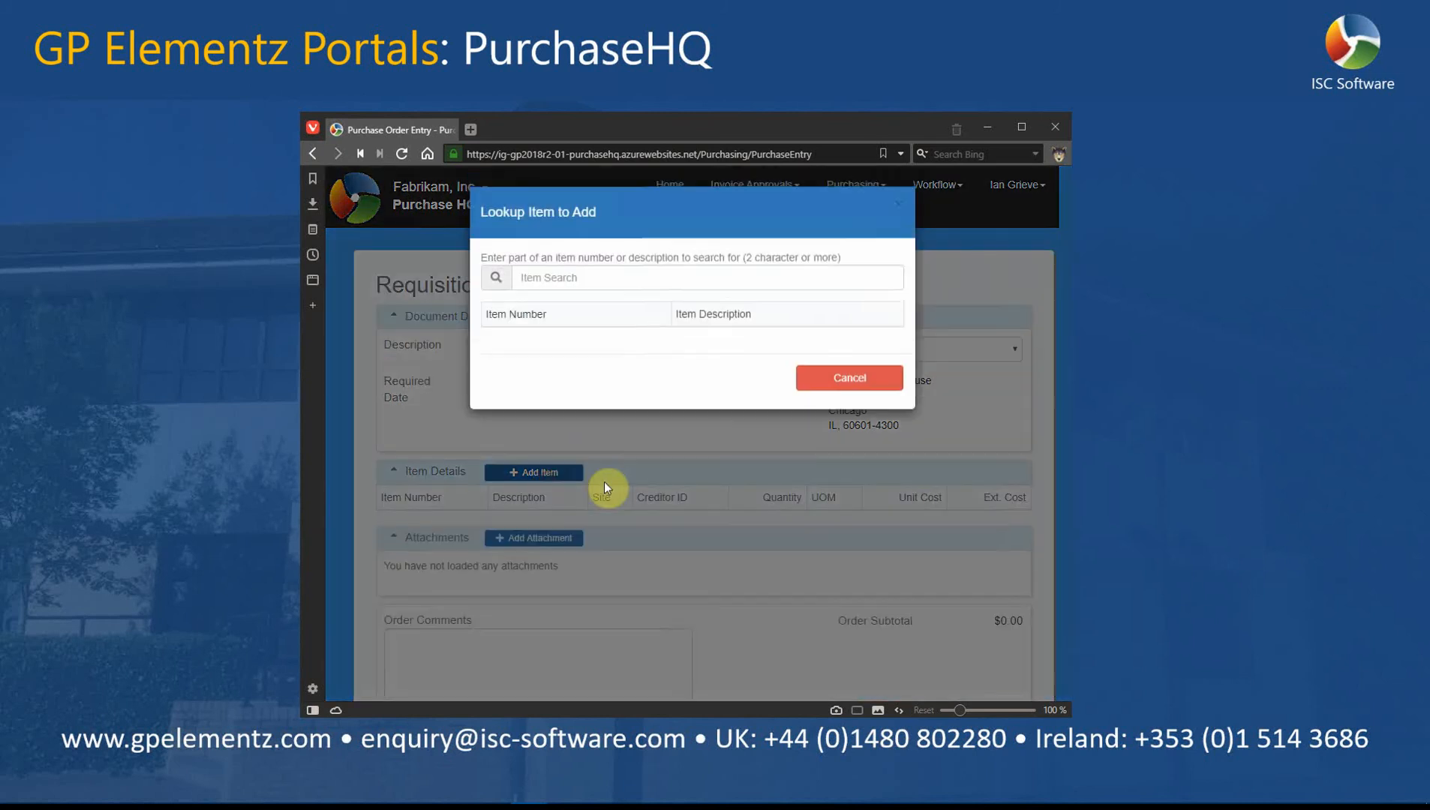
{"action": "left_click", "coordinate": [565, 279]}
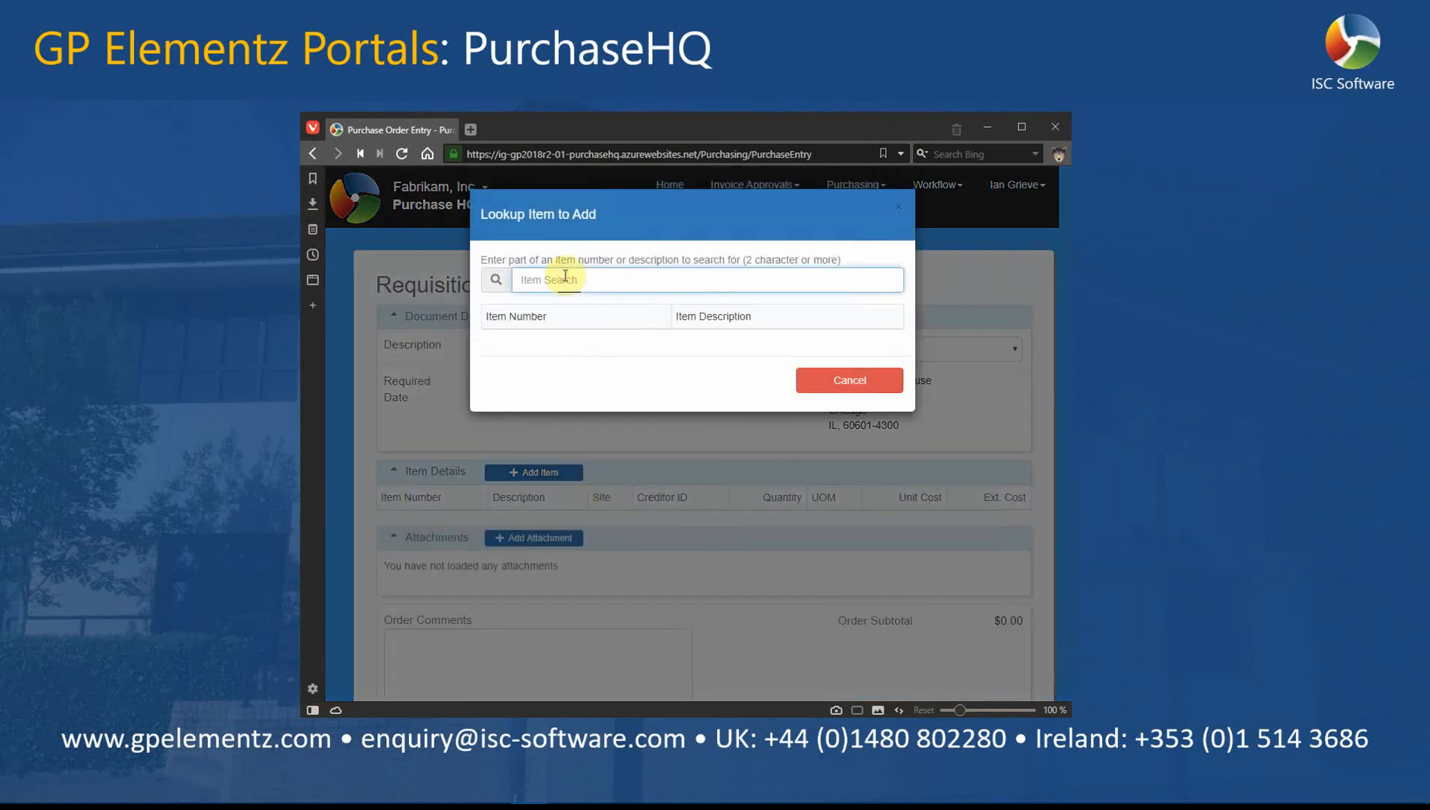
{"action": "type", "text": "serv"}
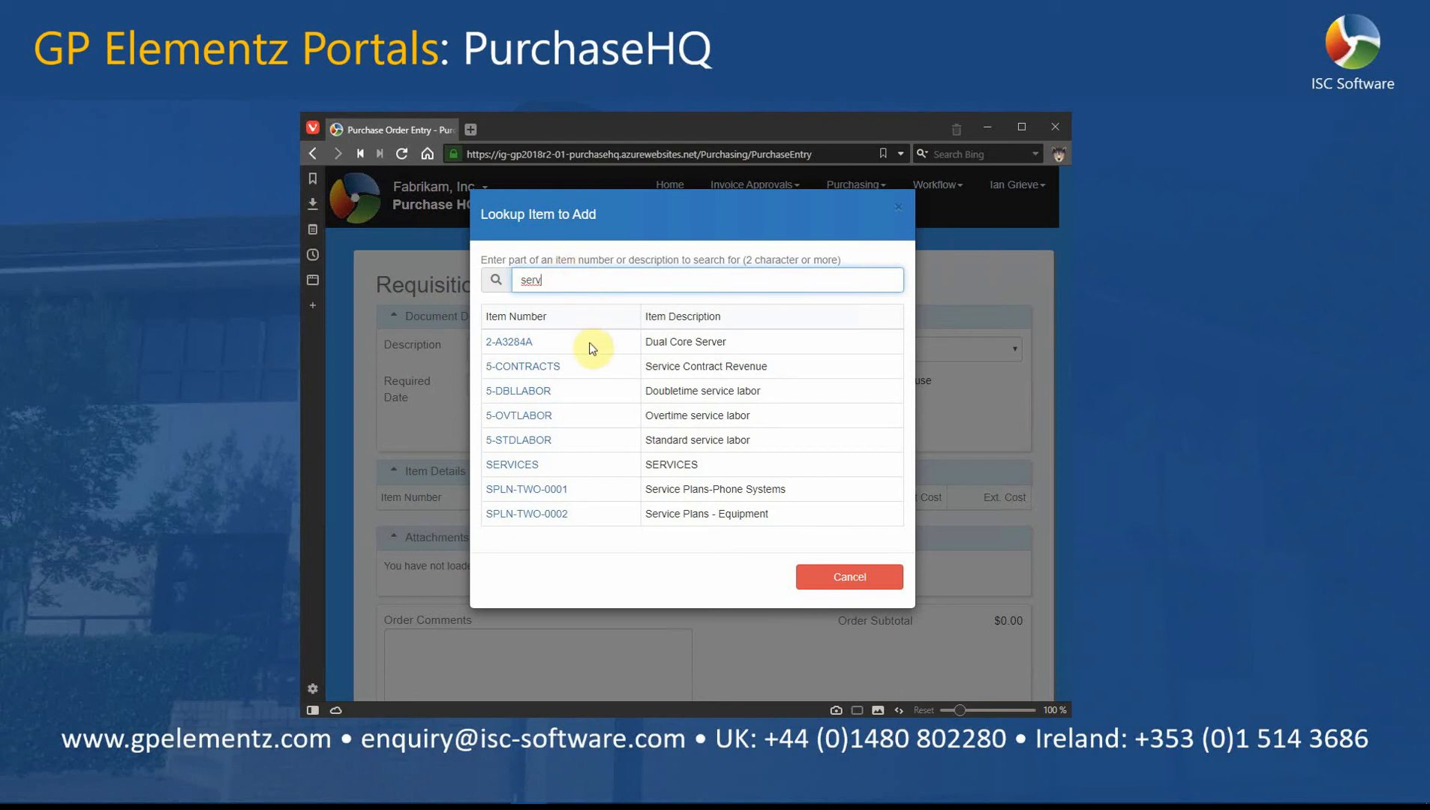
{"action": "left_click", "coordinate": [523, 344]}
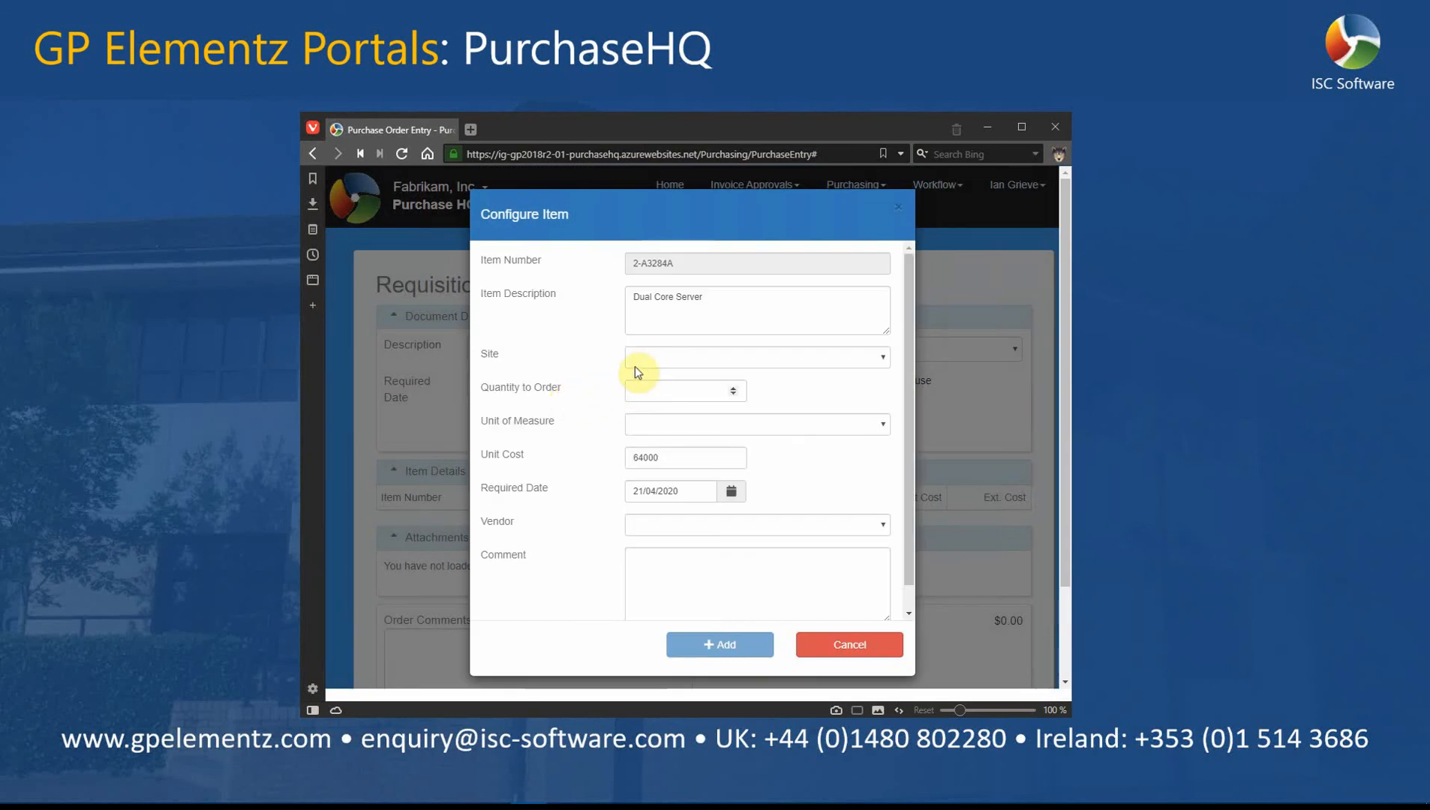
- Configure the server item with site NORTH - North store, a quantity of 2 and the unit of measure Each
{"action": "left_click", "coordinate": [646, 360]}
{"action": "key", "text": "n"}
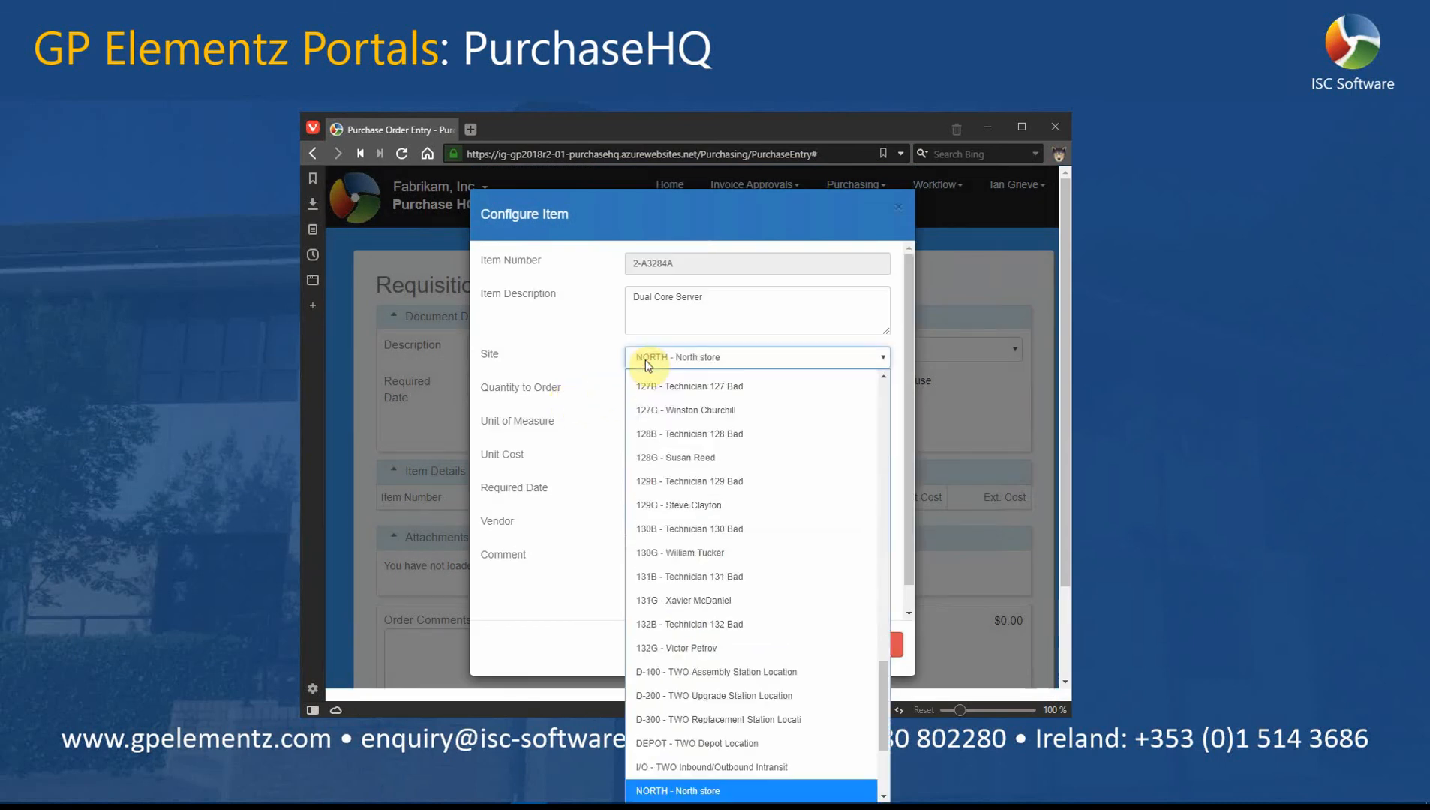
{"action": "key", "text": "Return"}
{"action": "left_click", "coordinate": [644, 390]}
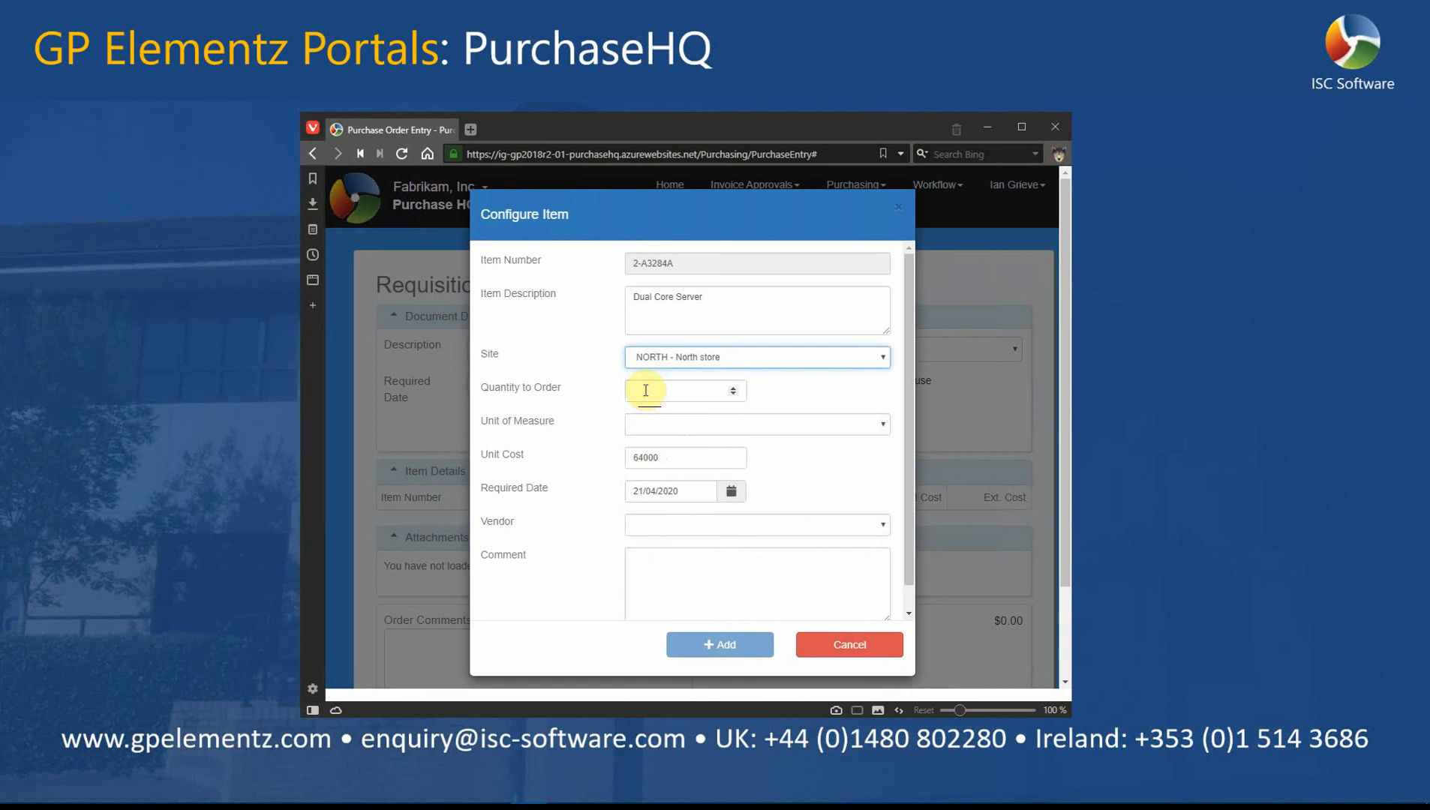
{"action": "type", "text": "2"}
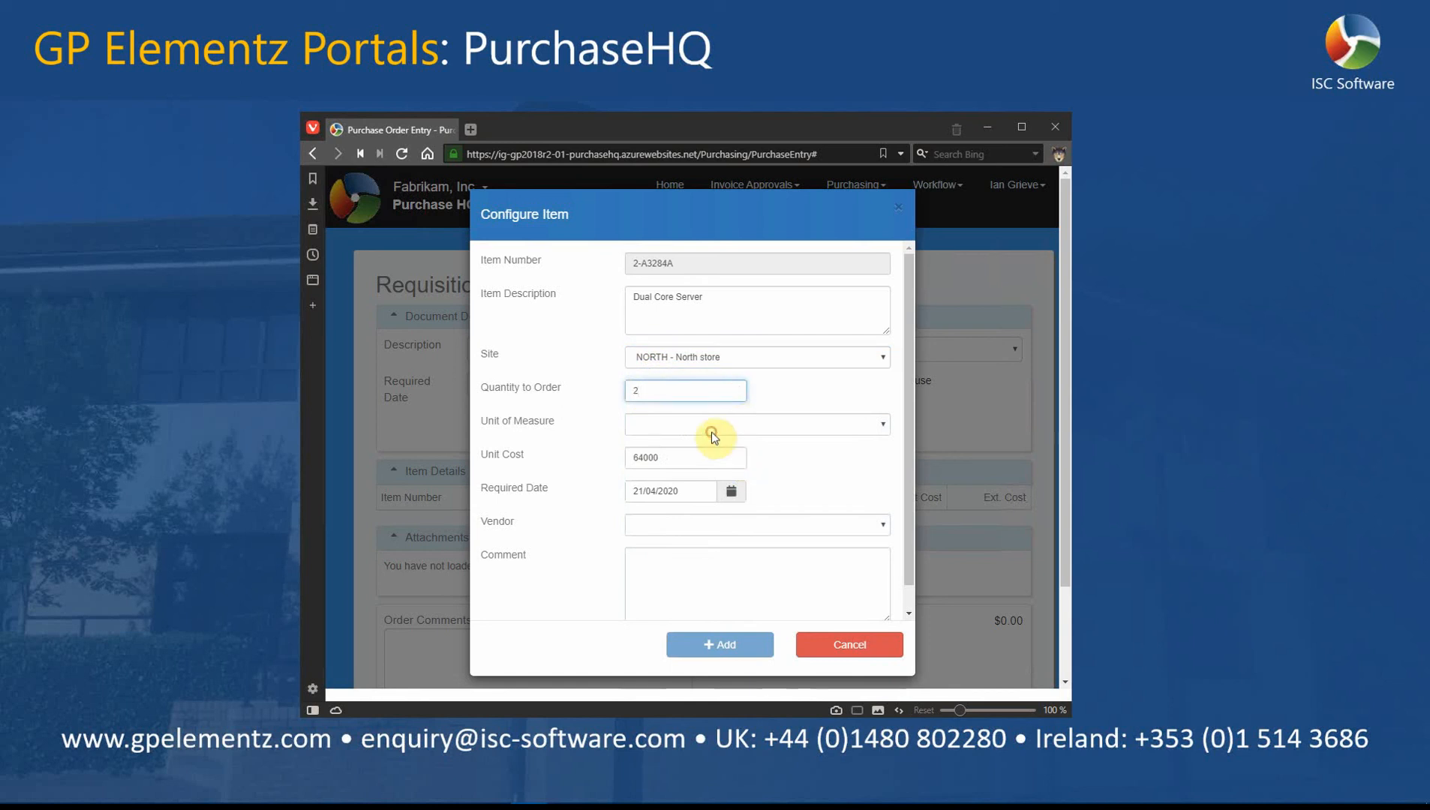
{"action": "left_click", "coordinate": [711, 425]}
{"action": "left_click", "coordinate": [677, 470]}
- Set the unit cost to 6400 and the vendor to ADVANCED0001 - Advanced Office Systems, and add the item to the requisition
{"action": "left_click", "coordinate": [670, 460]}
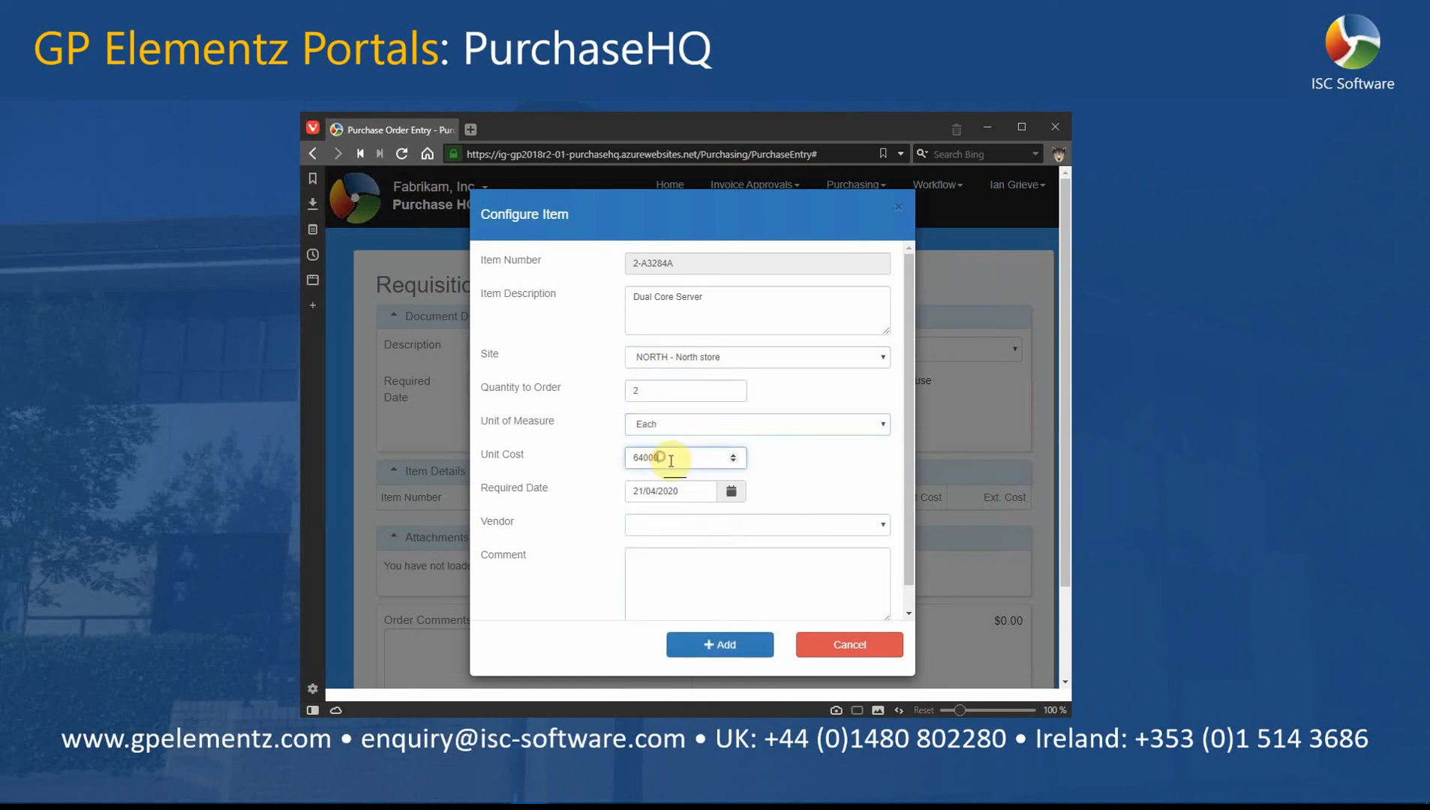
{"action": "left_click", "coordinate": [642, 458]}
{"action": "left_click", "coordinate": [668, 527]}
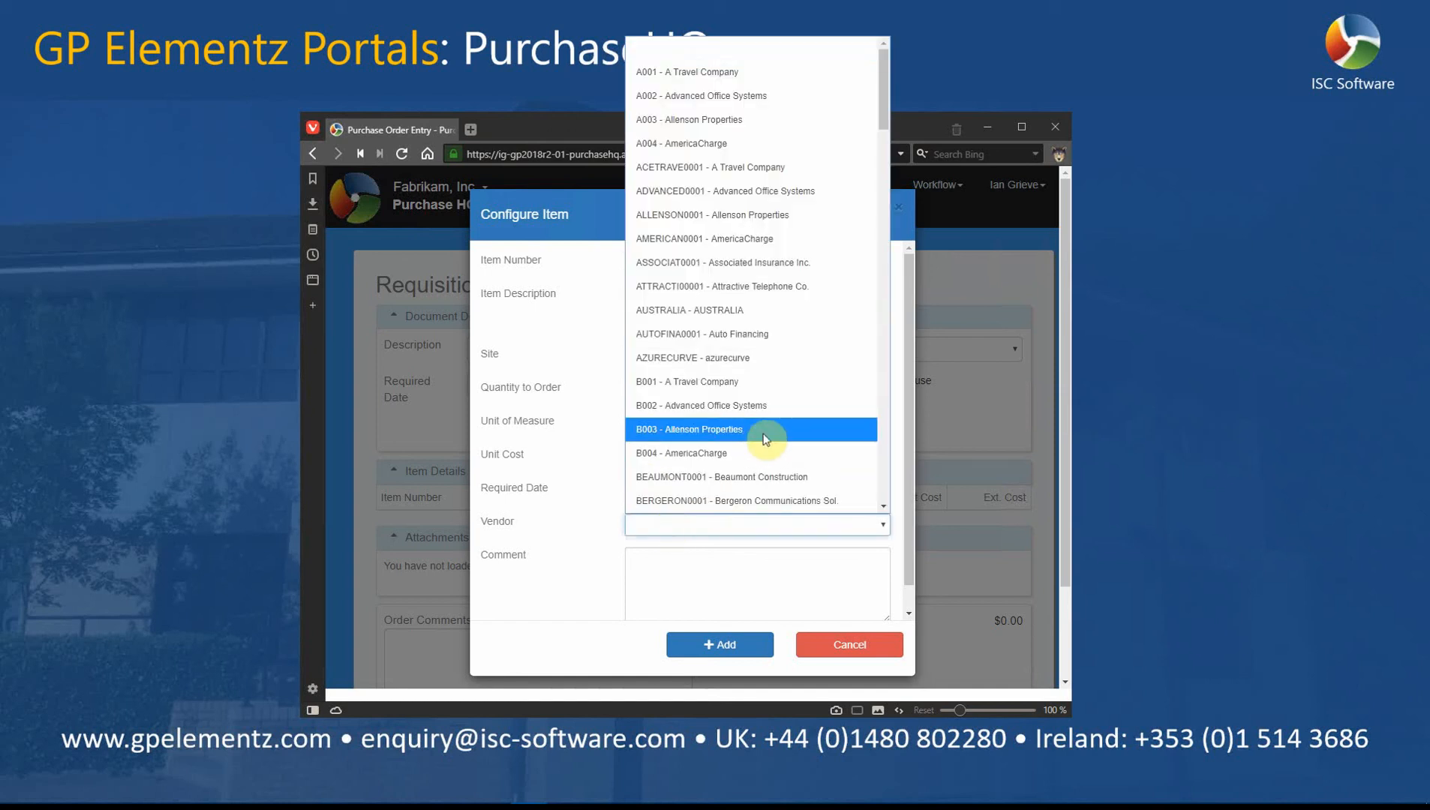
{"action": "left_click", "coordinate": [717, 192]}
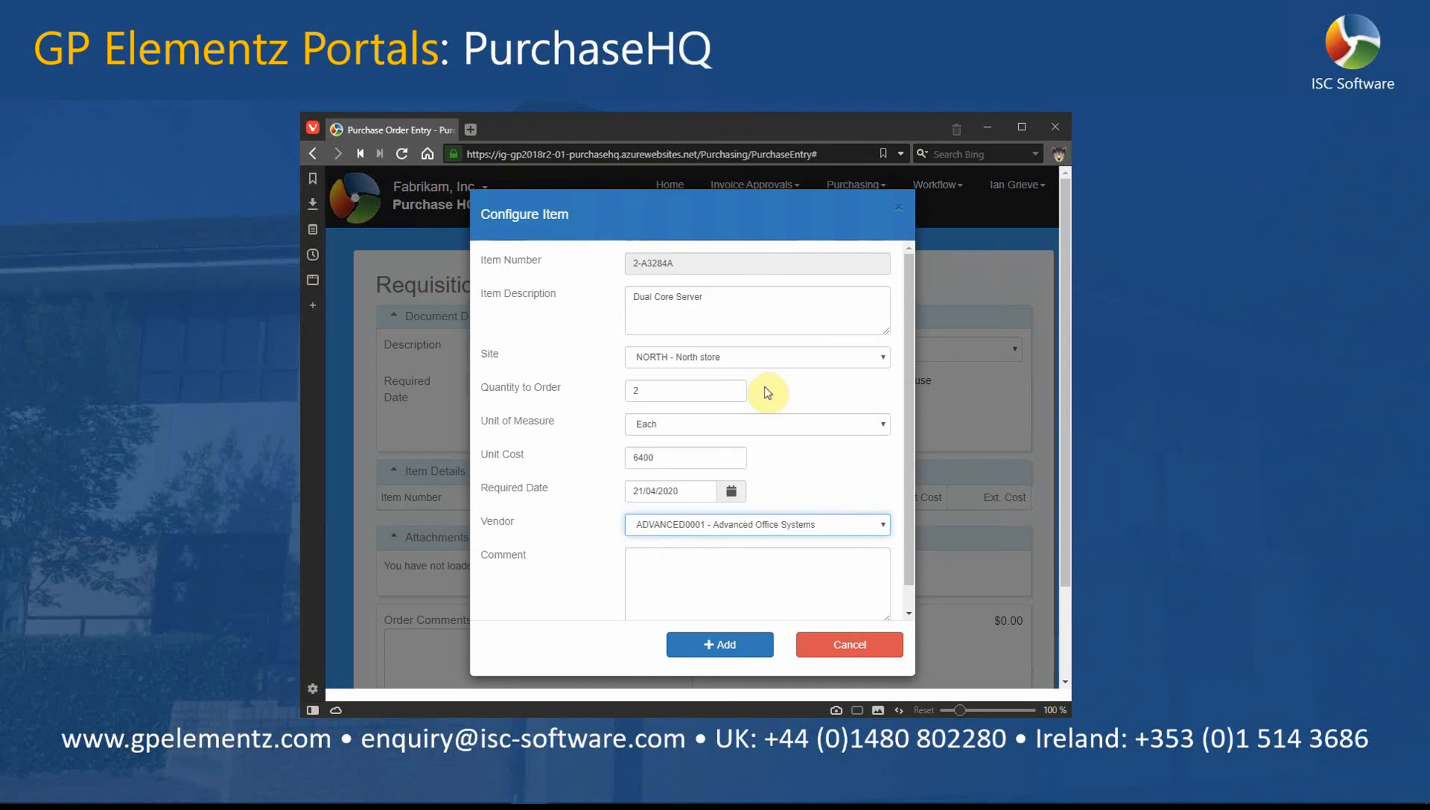
{"action": "left_click", "coordinate": [763, 566]}
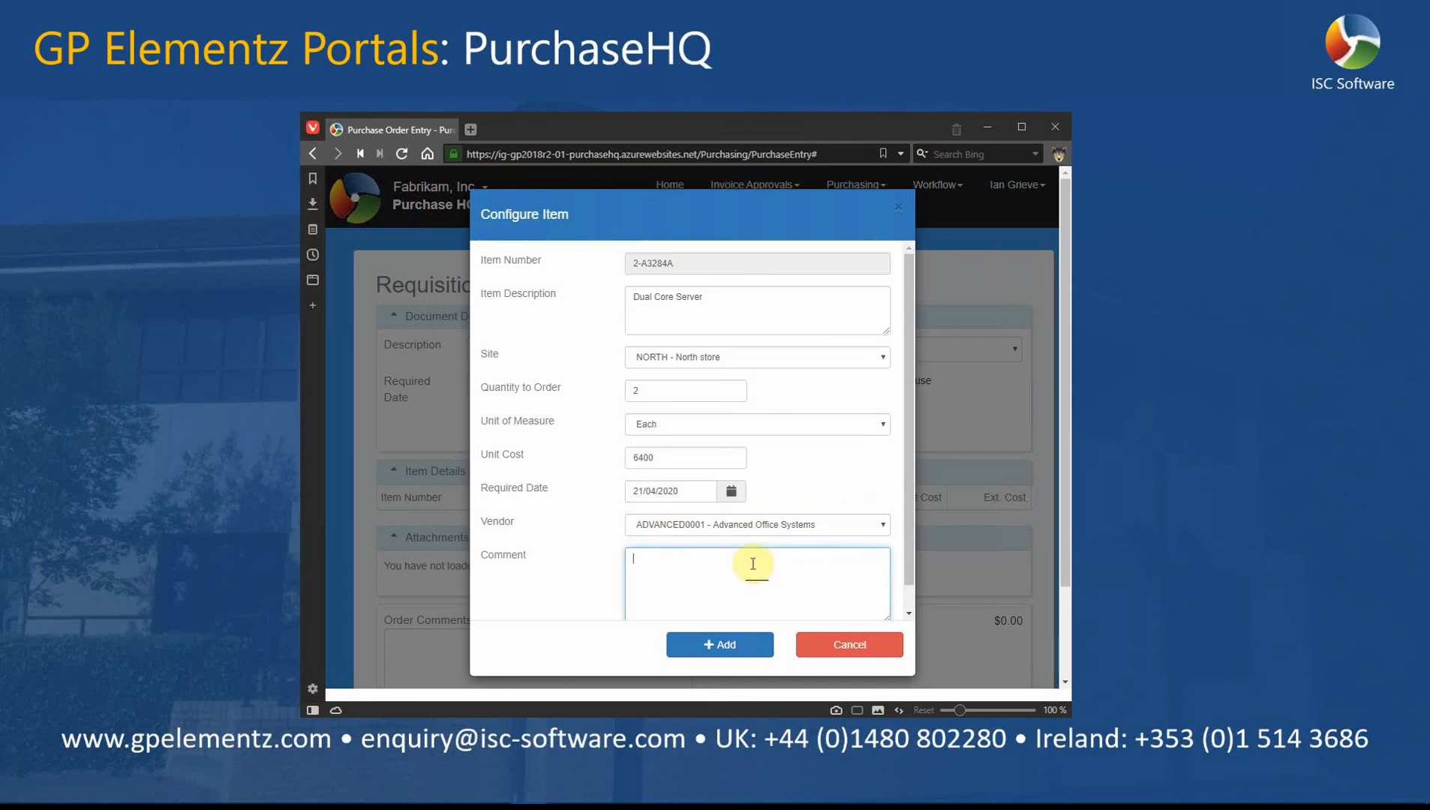
{"action": "left_click", "coordinate": [704, 647]}
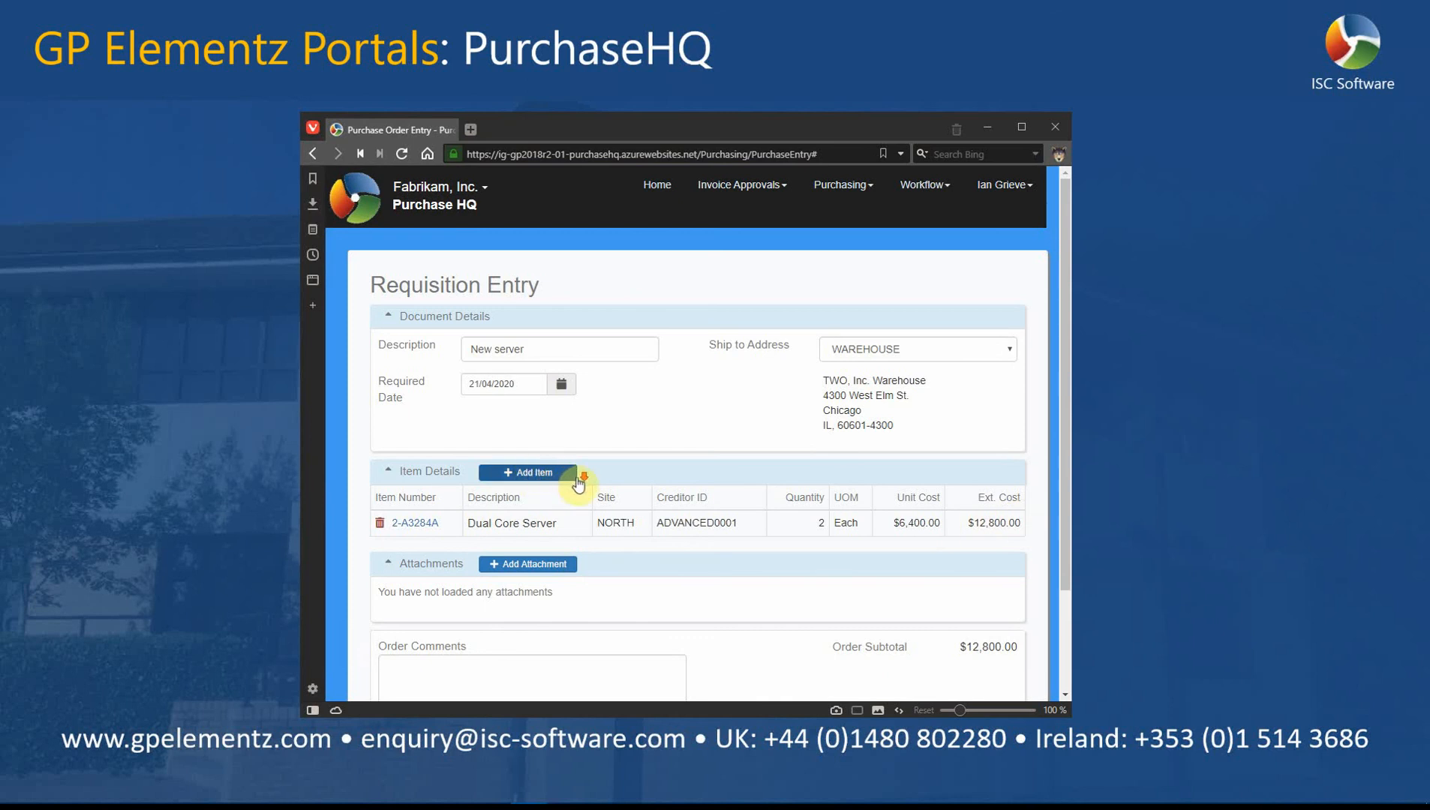
- Save the New server requisition without entering any order comments
{"action": "scroll", "coordinate": [584, 472], "scroll_direction": "down", "scroll_amount": 1}
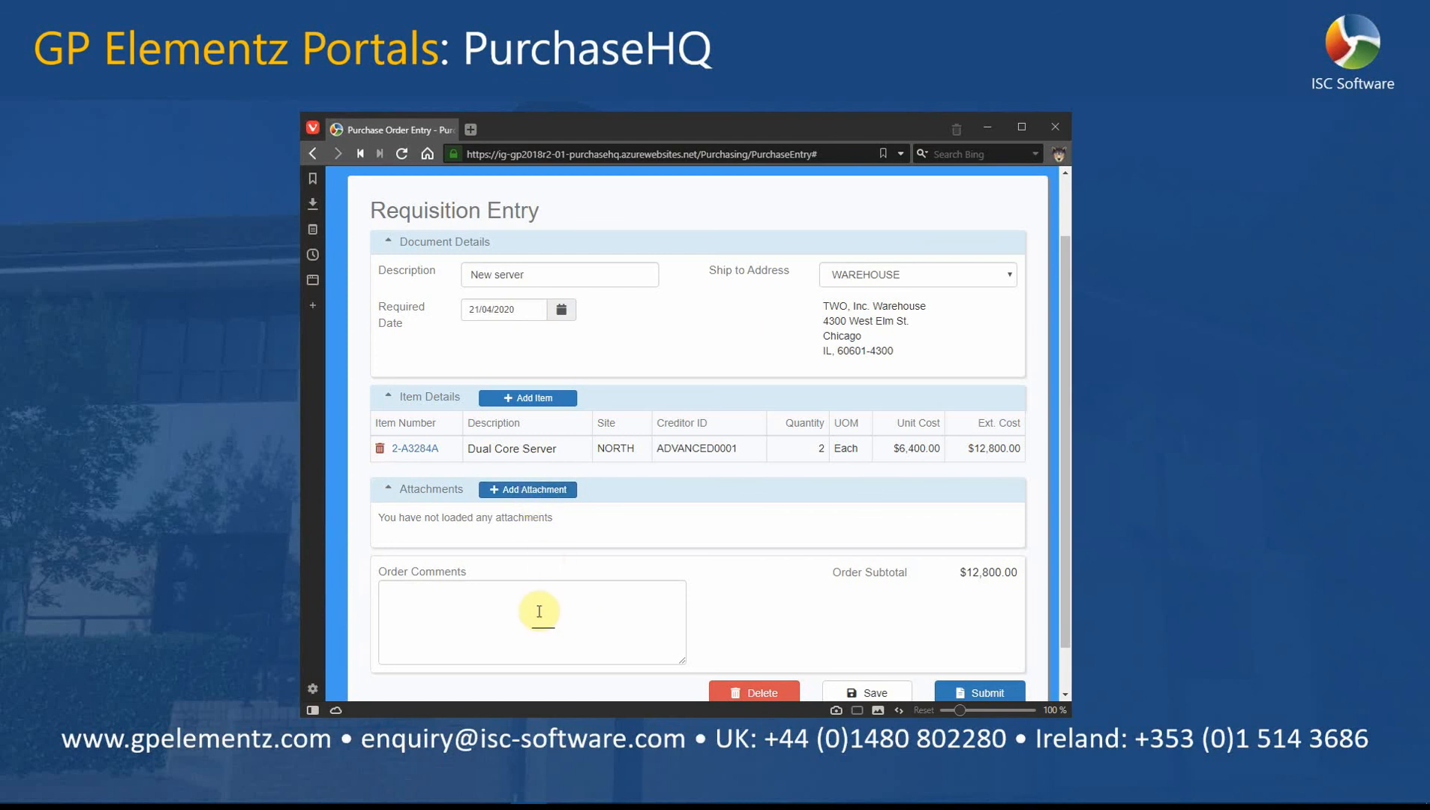
{"action": "left_click", "coordinate": [497, 600]}
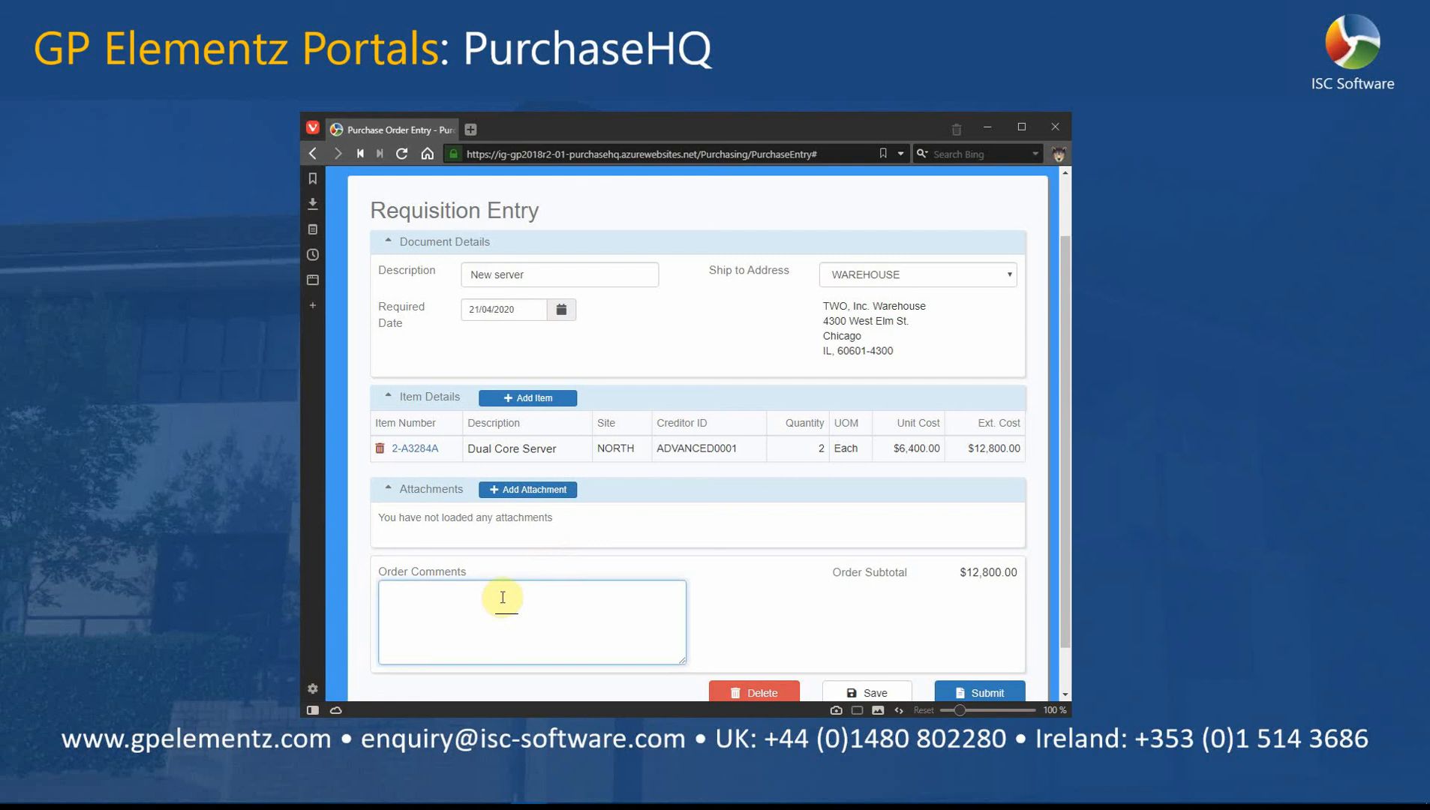
{"action": "left_click", "coordinate": [863, 693]}
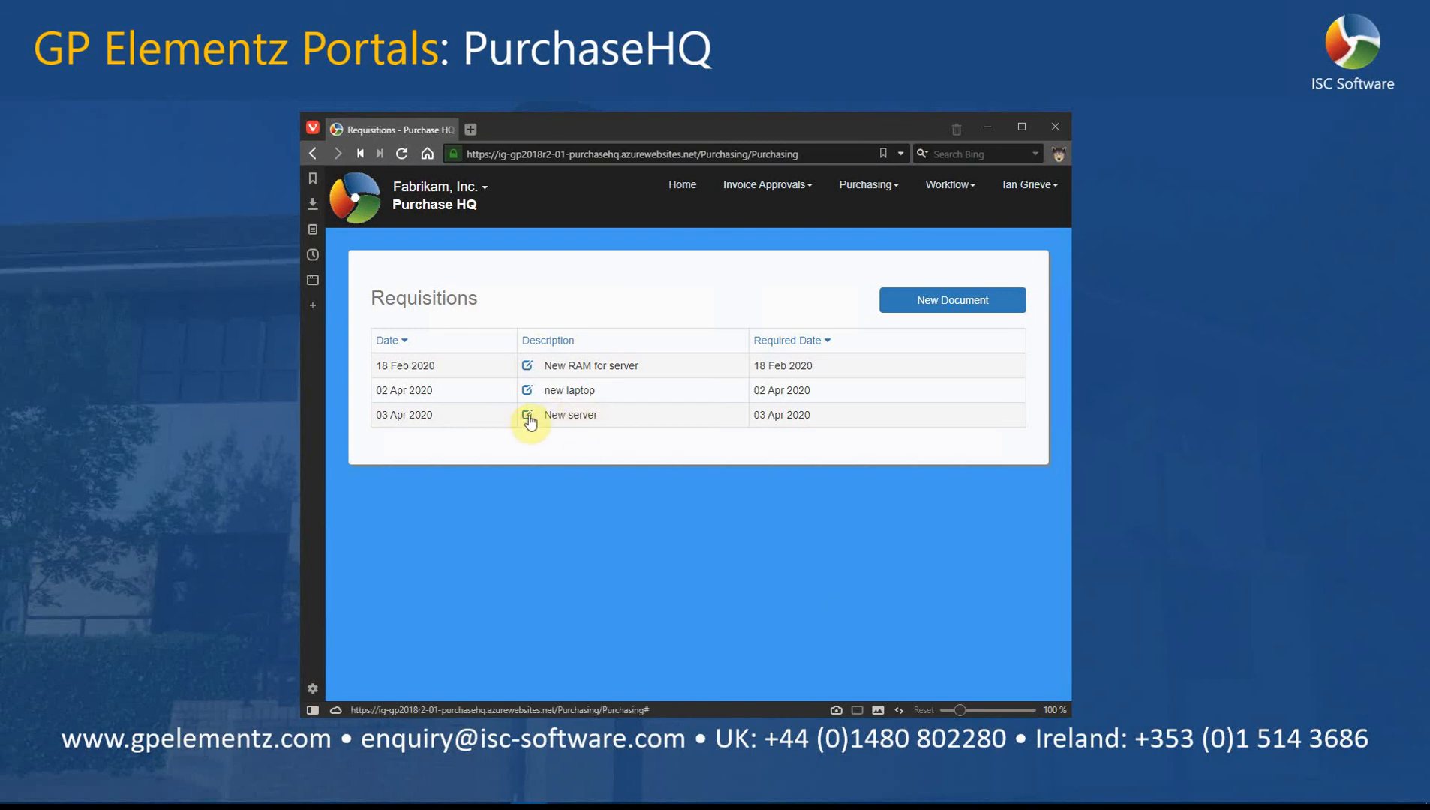
- Reopen the New server requisition and submit it to Dynamics GP with the approver comment "please approve; for GP upgrade."
{"action": "left_click", "coordinate": [529, 416]}
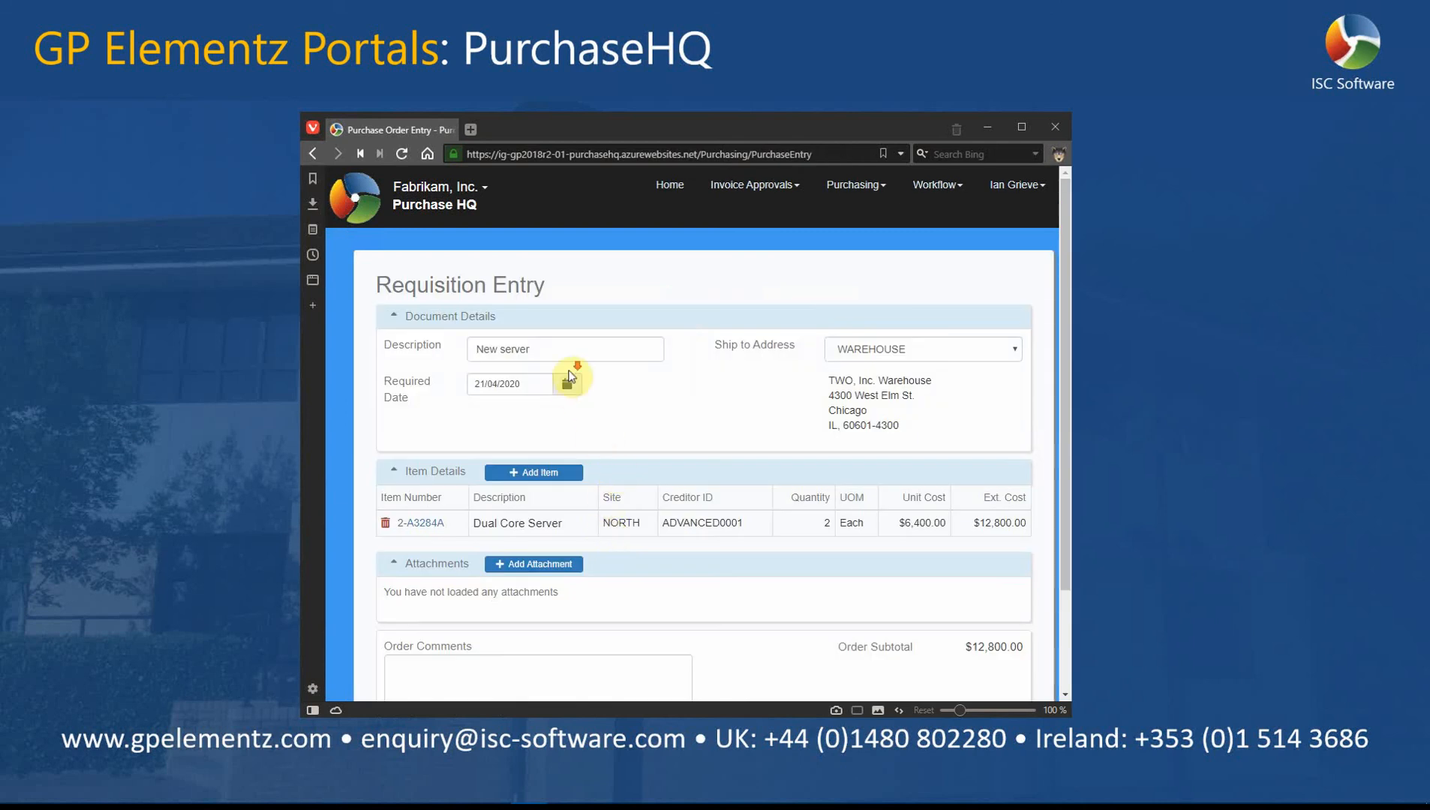
{"action": "scroll", "coordinate": [574, 376], "scroll_direction": "down", "scroll_amount": 2}
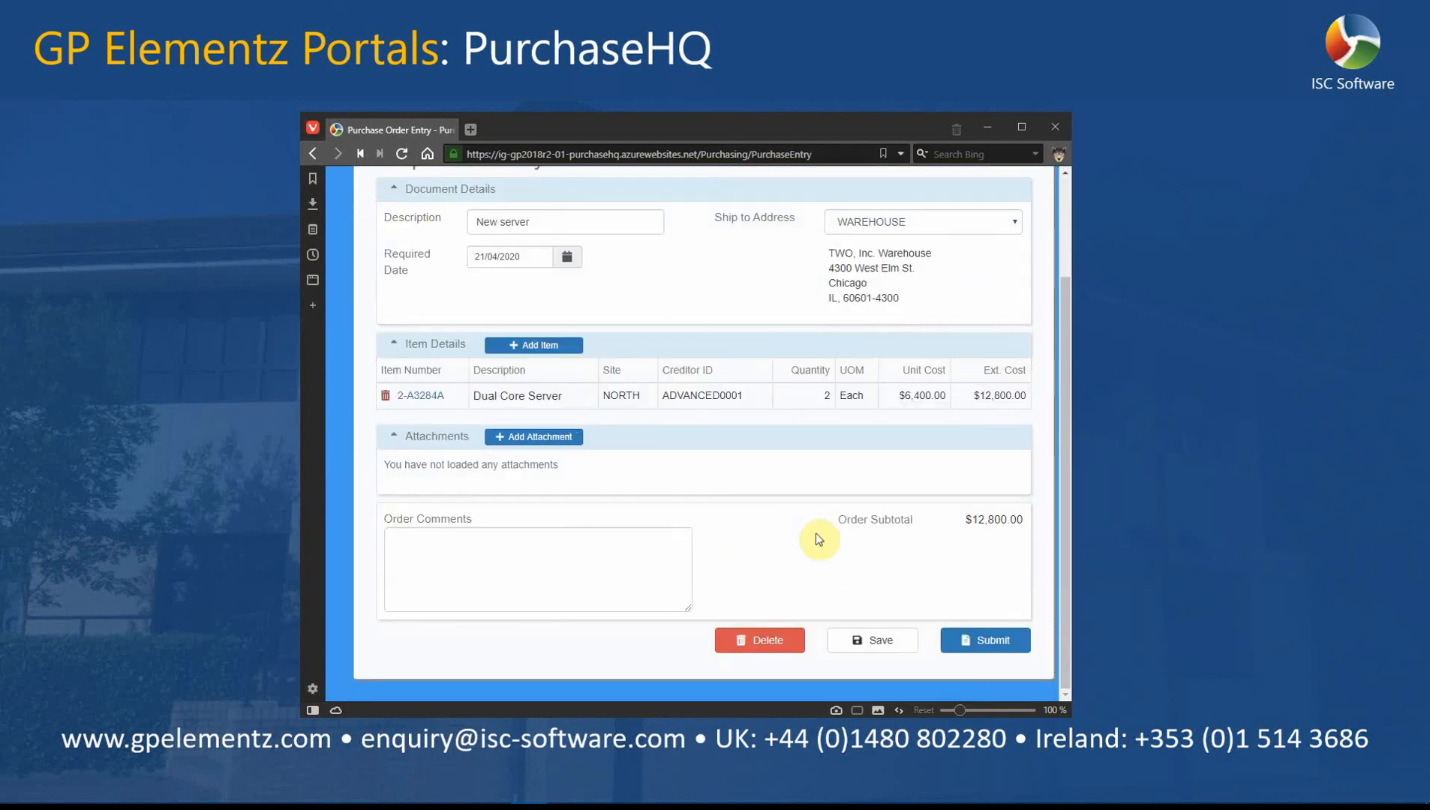
{"action": "left_click", "coordinate": [989, 639]}
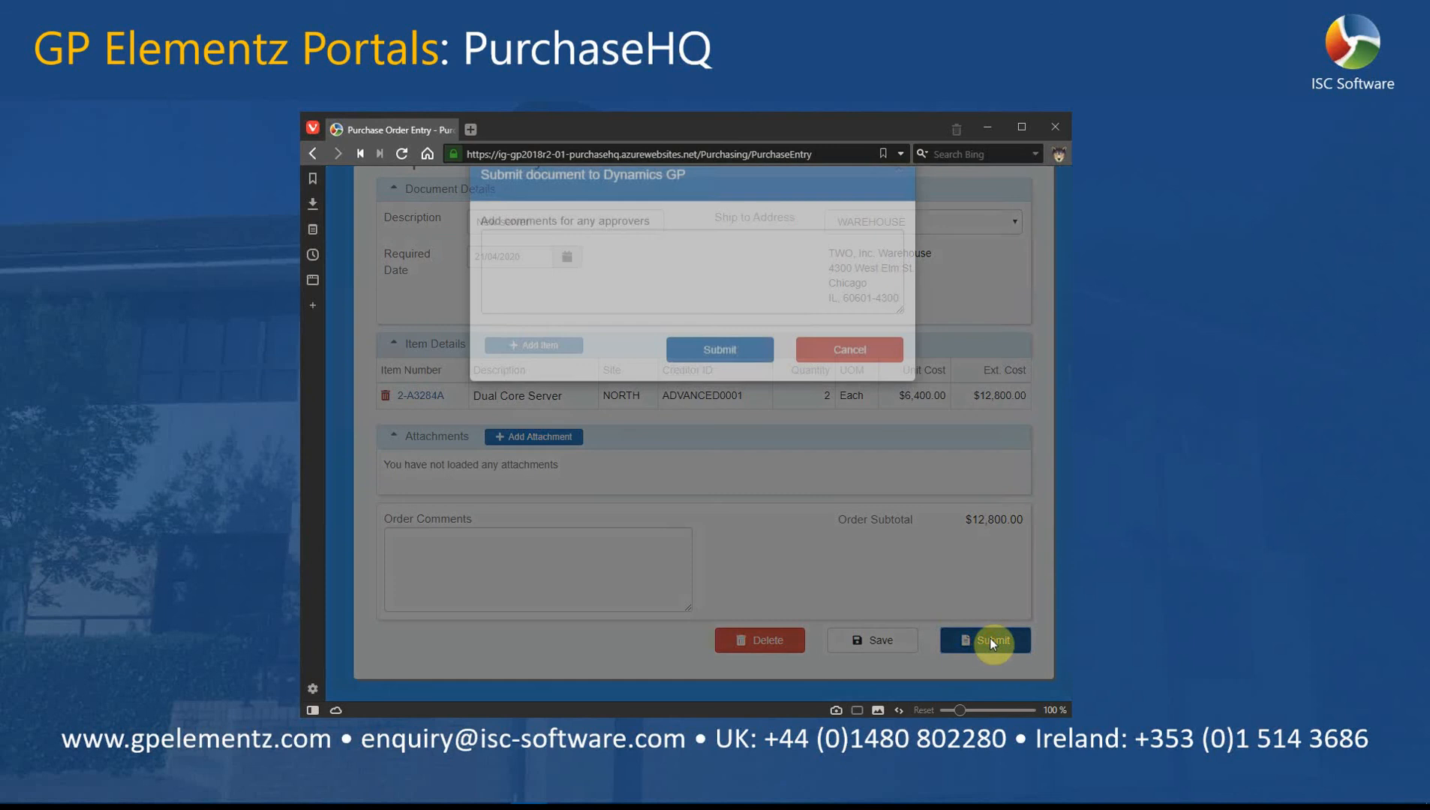
{"action": "left_click", "coordinate": [658, 315]}
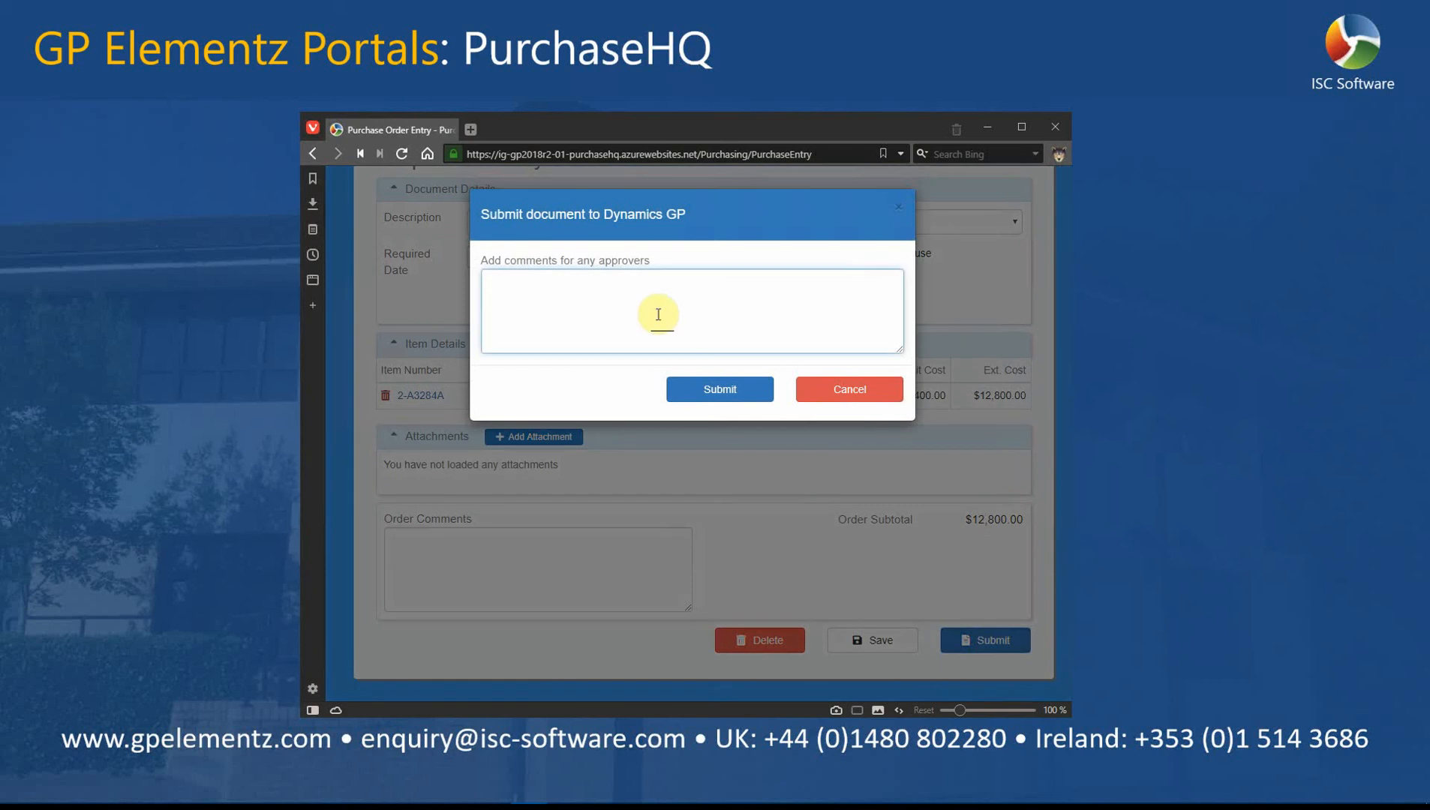
{"action": "type", "text": "please approve; for GP upgrade."}
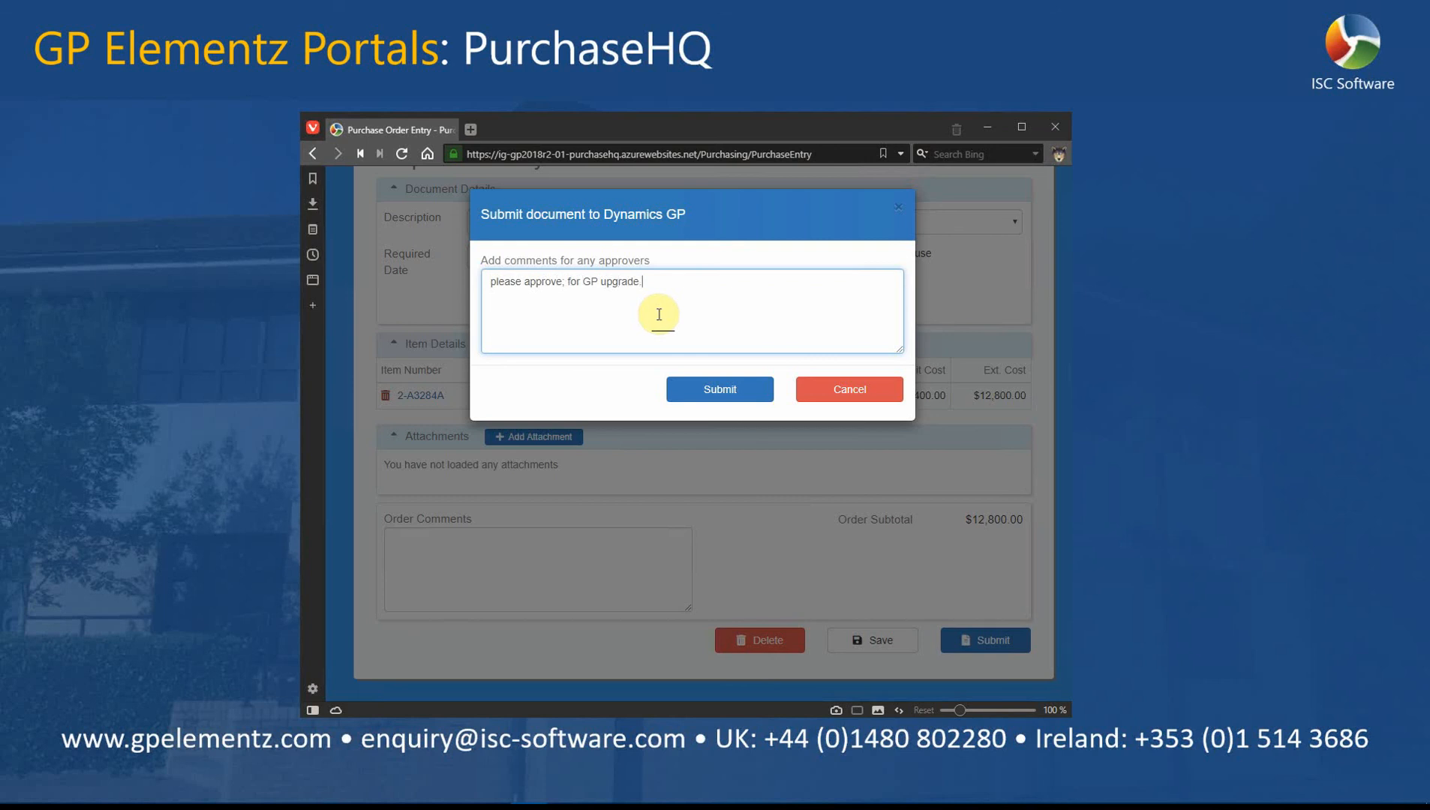
{"action": "left_click", "coordinate": [708, 393]}
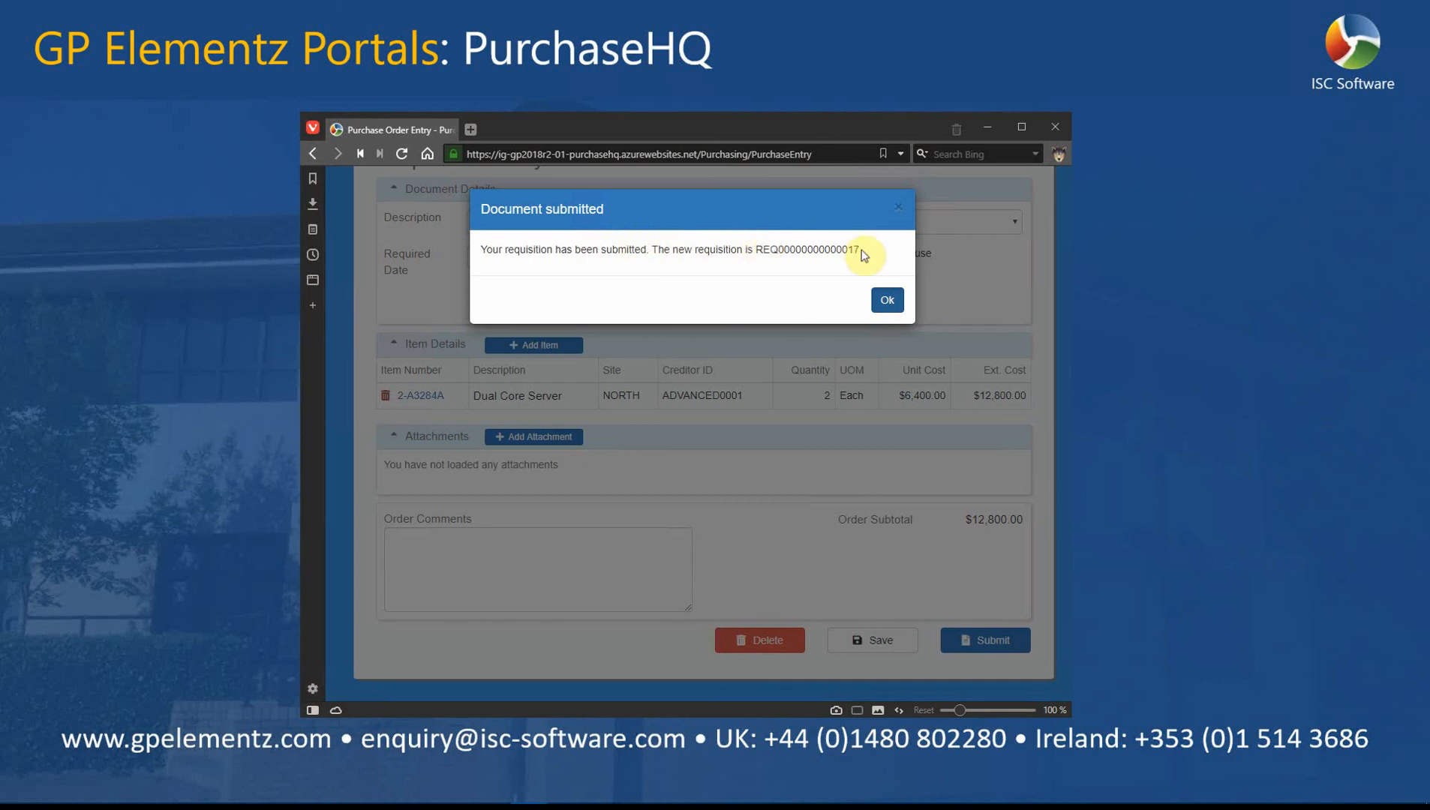
{"action": "left_click", "coordinate": [887, 300]}
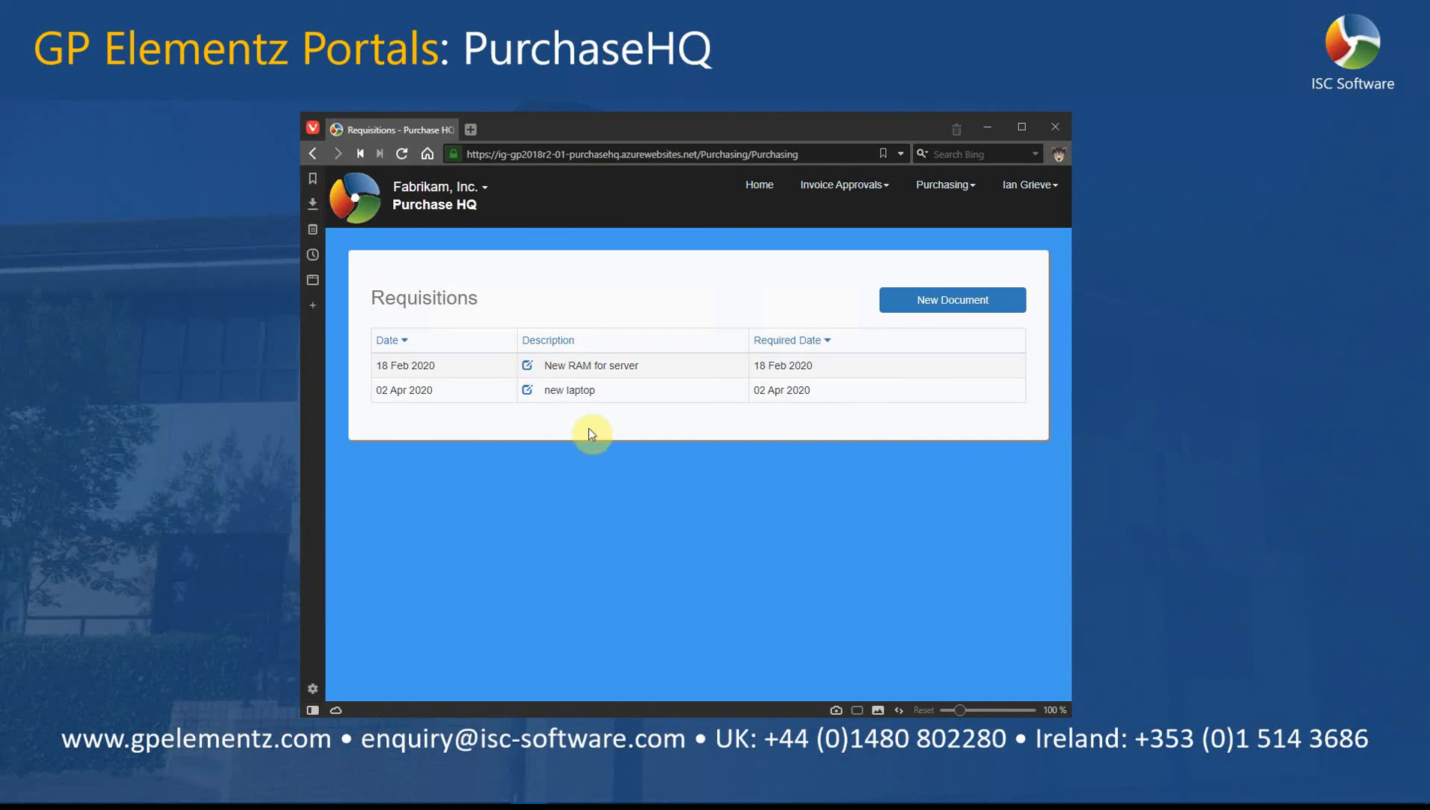
- Open the saved "new laptop" requisition for editing
{"action": "left_click", "coordinate": [528, 390]}
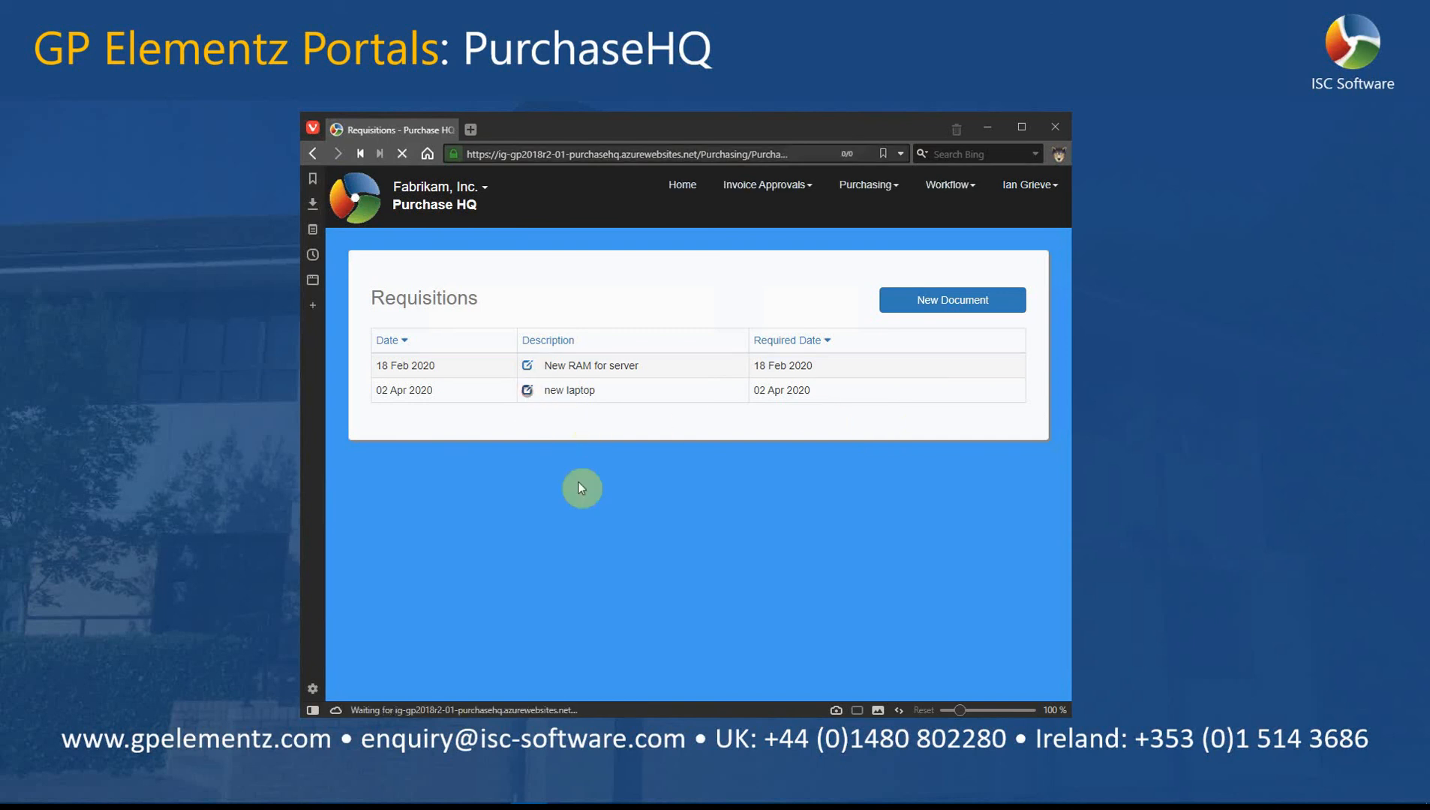